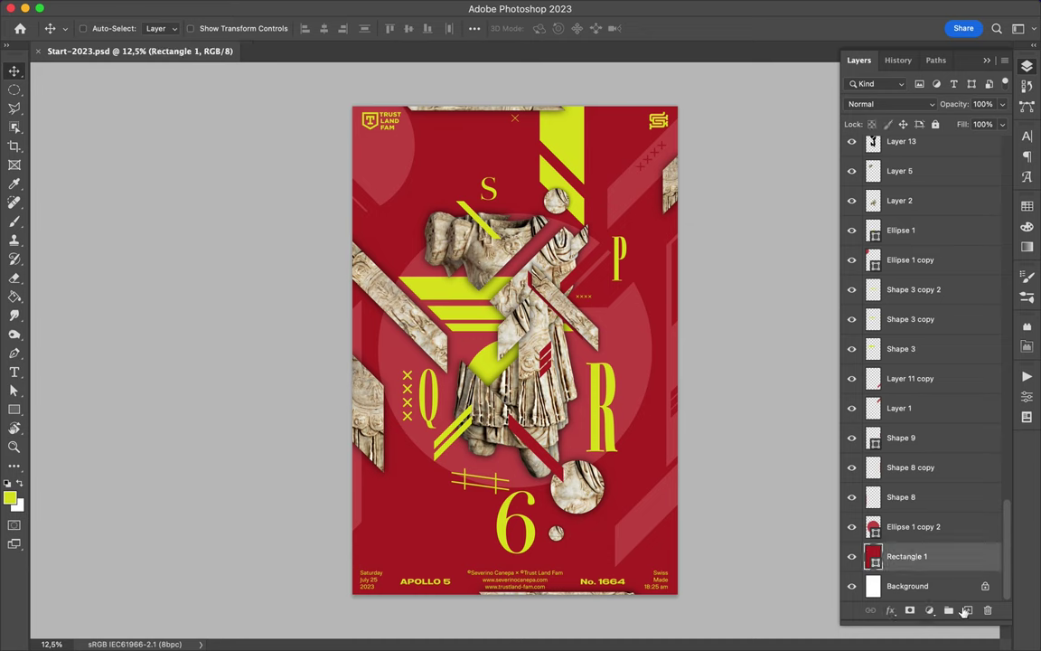
Add a new layer and draw a full-canvas rectangle in default black and white
left_click(968, 610)
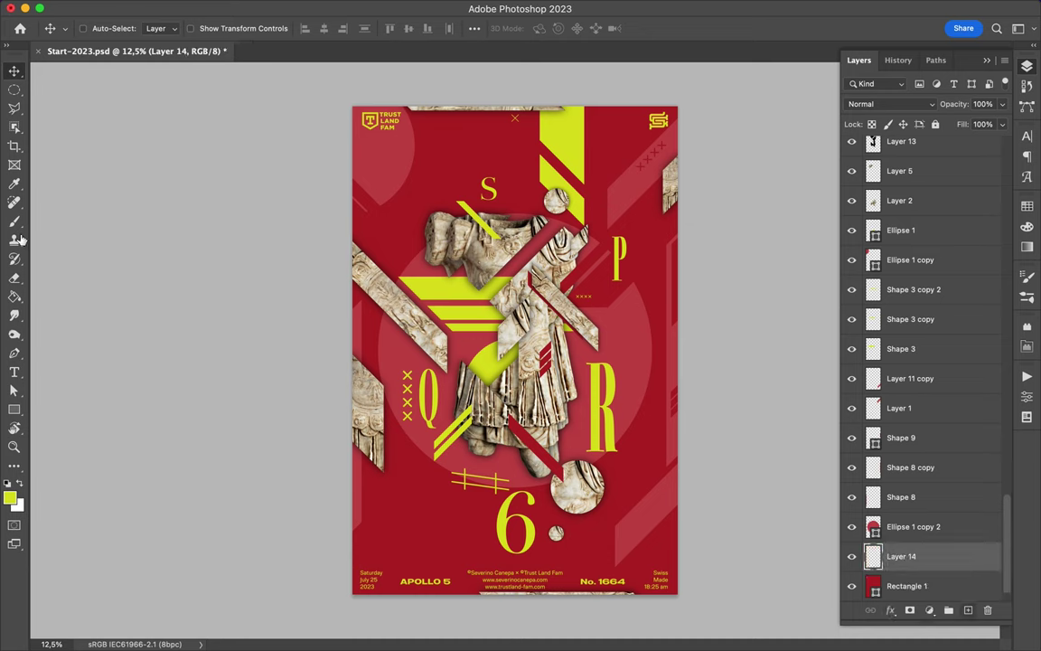
left_click(14, 409)
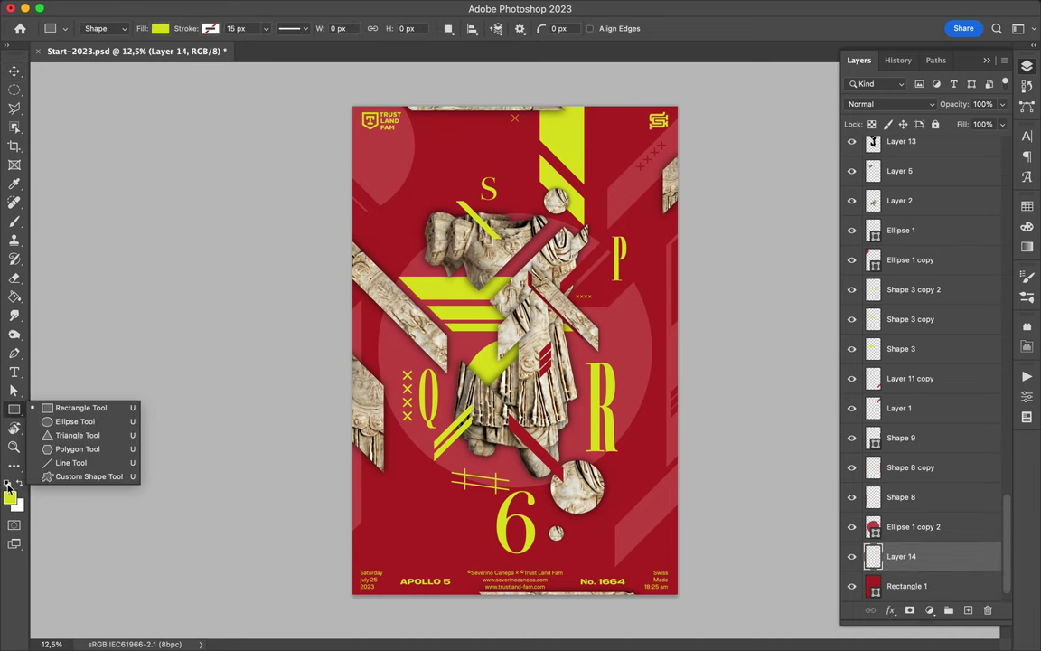
key("d")
left_click_drag(349, 105, 681, 596)
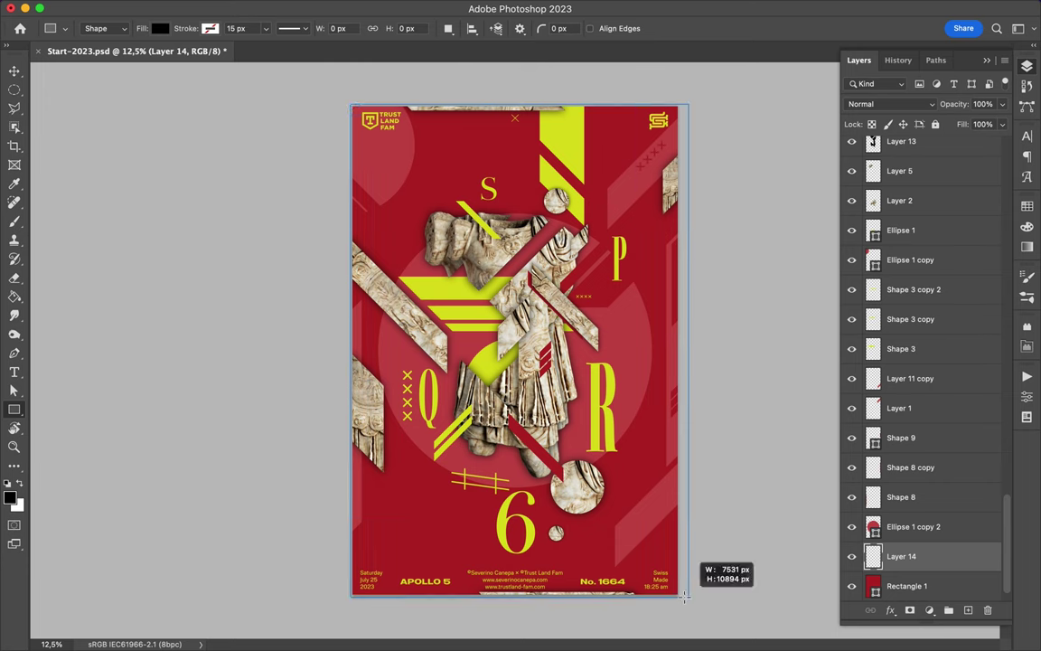
Set the rectangle's fill to a reversed radial gradient so the edges go dark
left_click(161, 29)
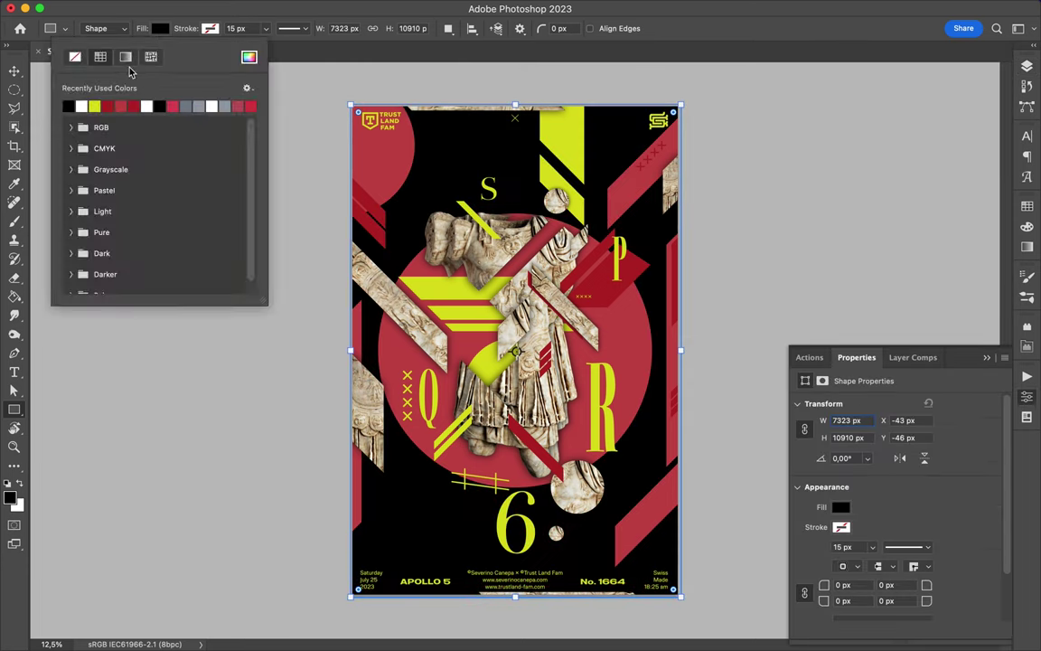
left_click(125, 57)
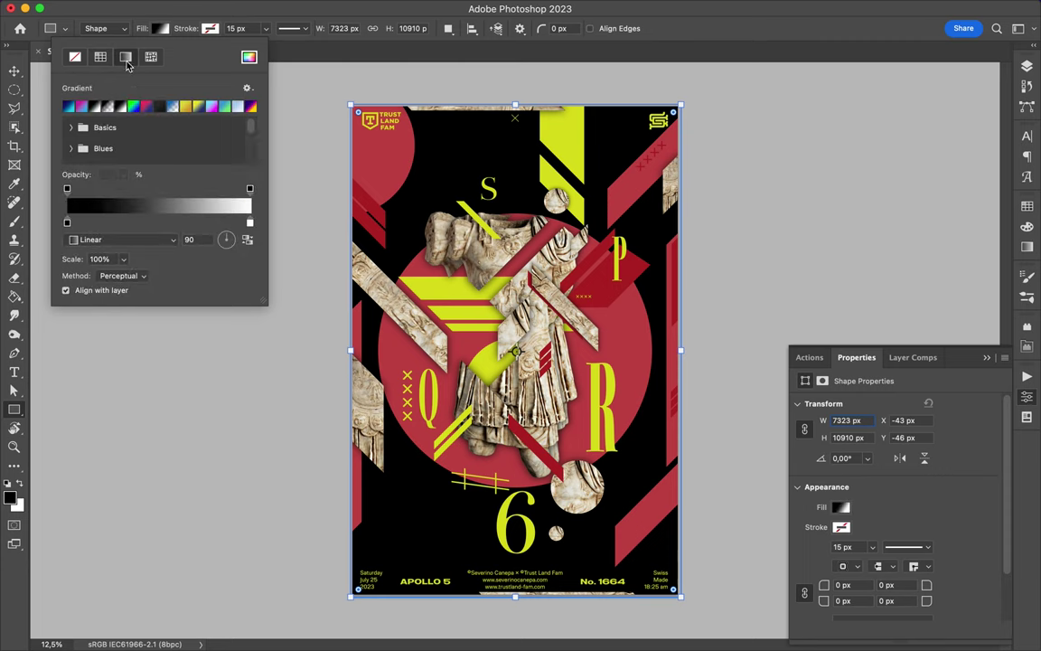
left_click(90, 240)
left_click(104, 229)
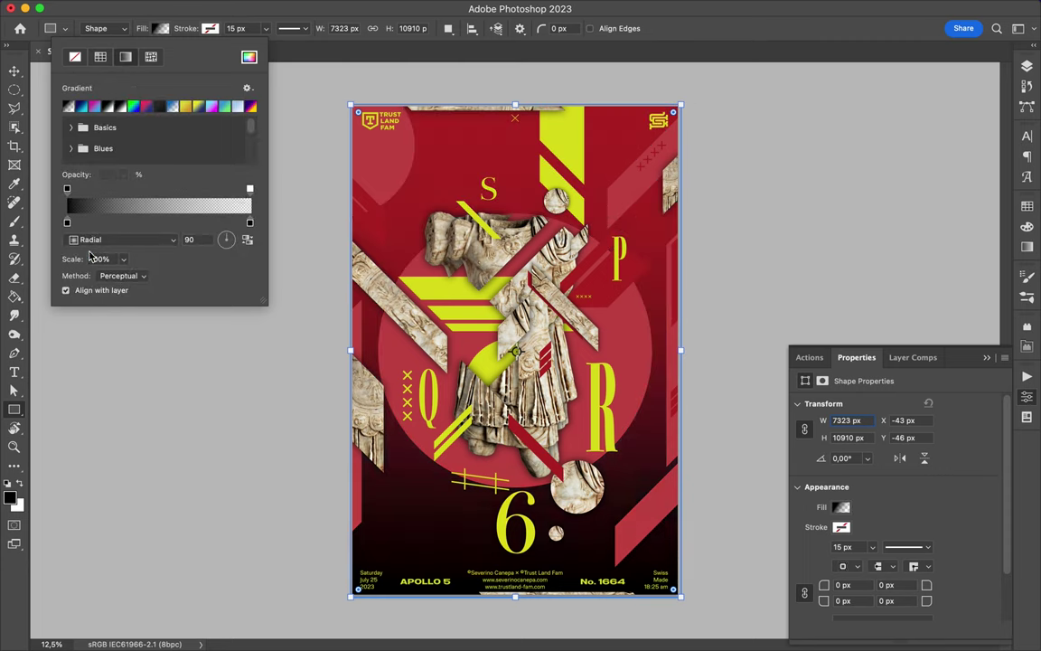
left_click(247, 240)
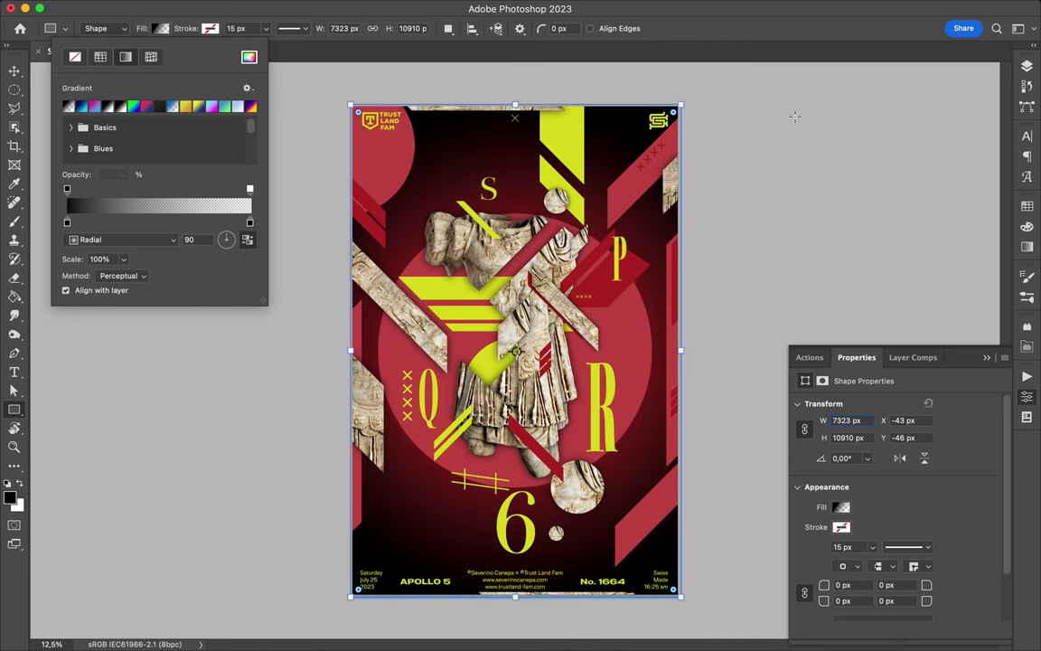
left_click(1027, 68)
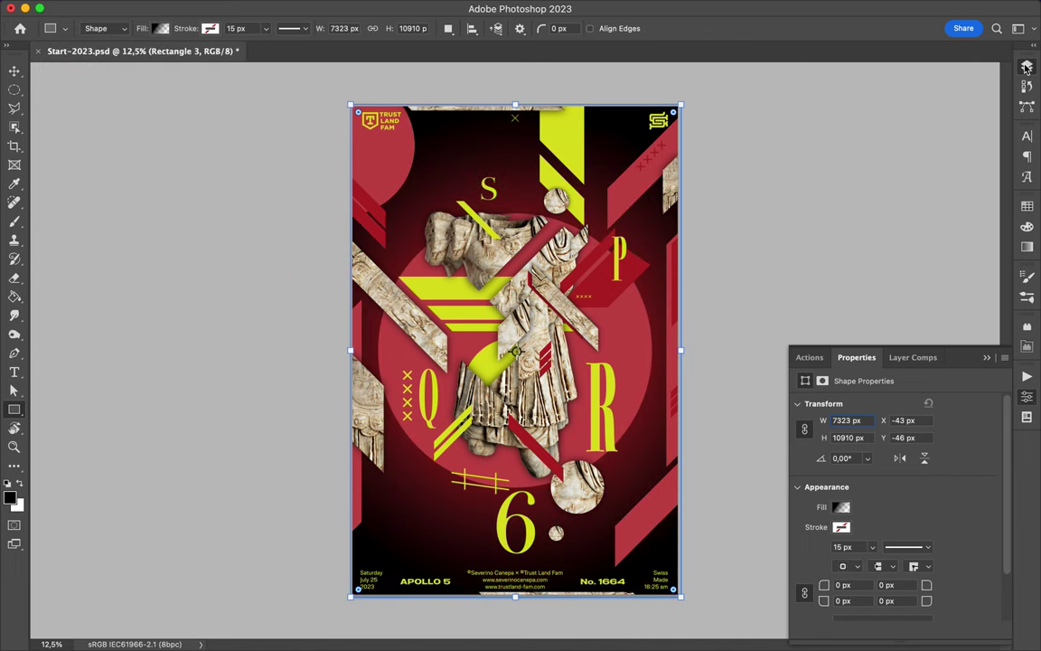
left_click(1027, 68)
left_click(872, 103)
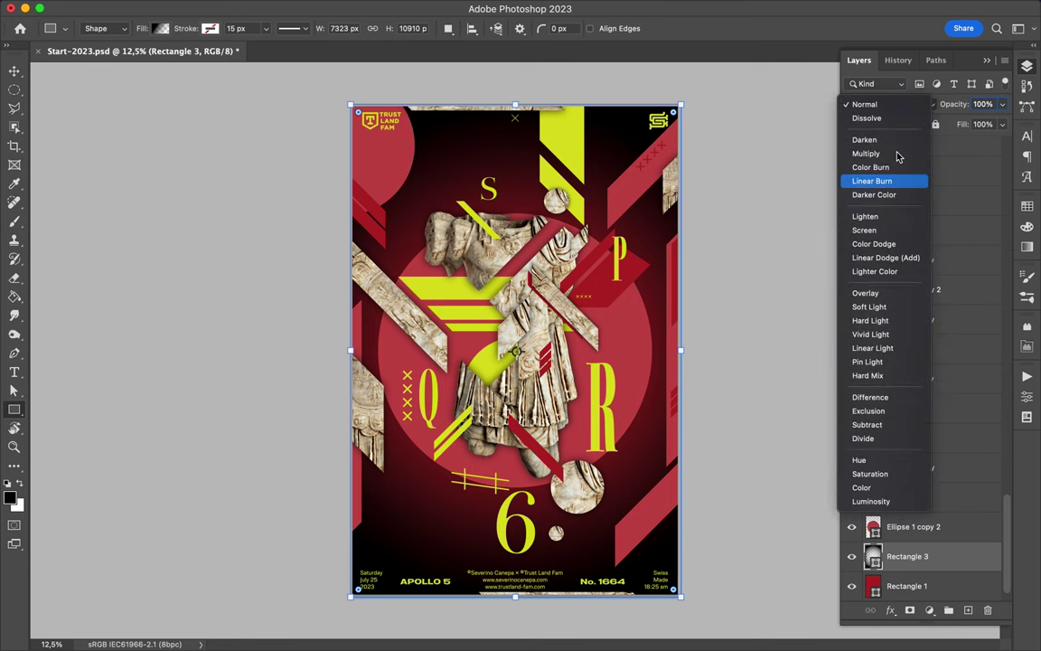
Blend Rectangle 3 in Overlay mode, then select the Shape 8 and Ellipse 1 copy 2 layers
left_click(883, 295)
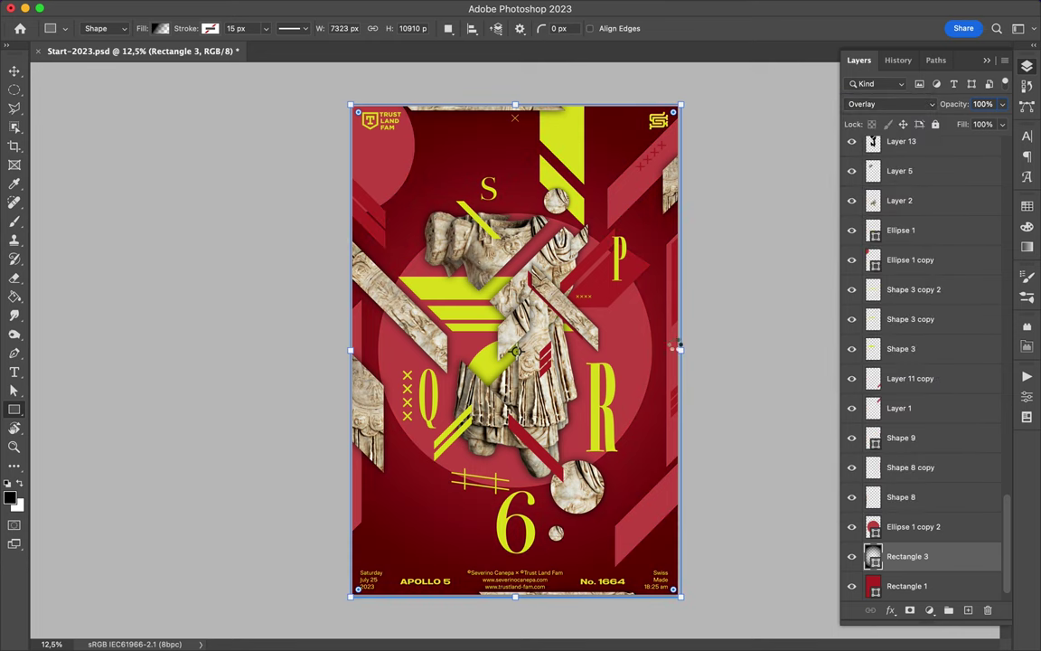
left_click(901, 496)
left_click(909, 531)
Select the statue collage layers down through Layer 9 and delete them
scroll(913, 488, "up", 10)
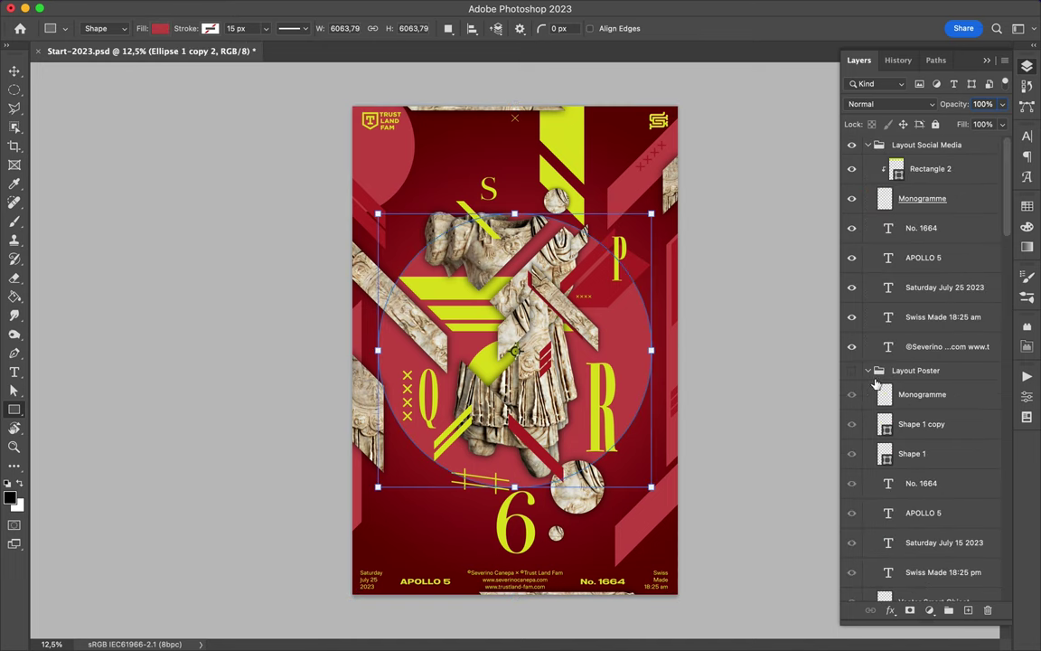
scroll(913, 452, "down", 10)
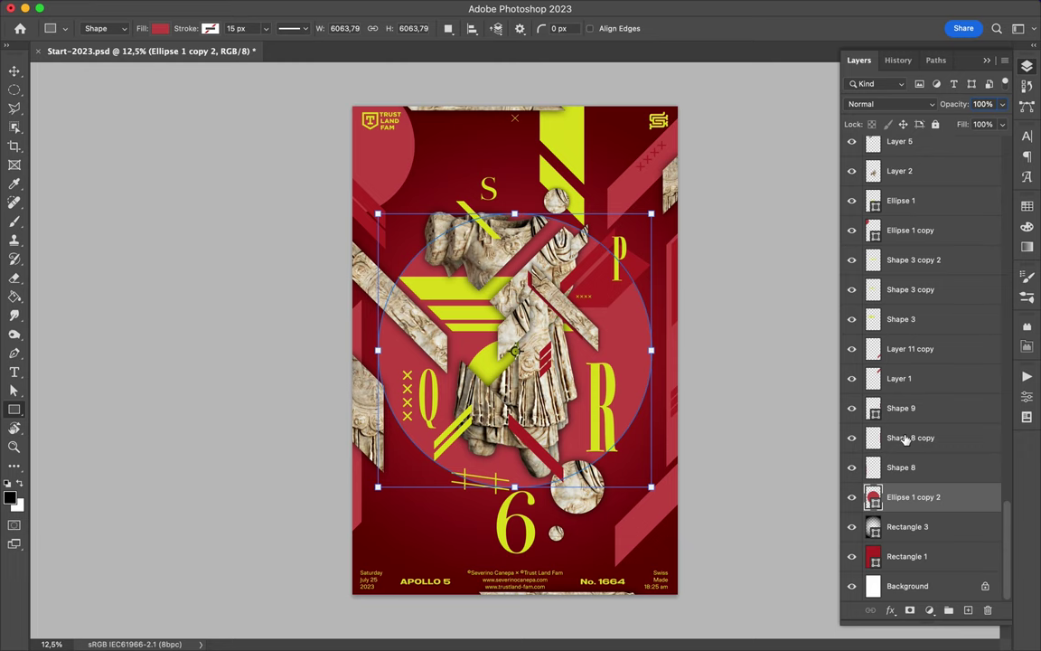
scroll(907, 437, "up", 5)
scroll(907, 437, "up", 5)
scroll(906, 437, "up", 5)
scroll(906, 439, "up", 3)
scroll(906, 438, "down", 2)
scroll(903, 438, "down", 2)
left_click(900, 590, "shift")
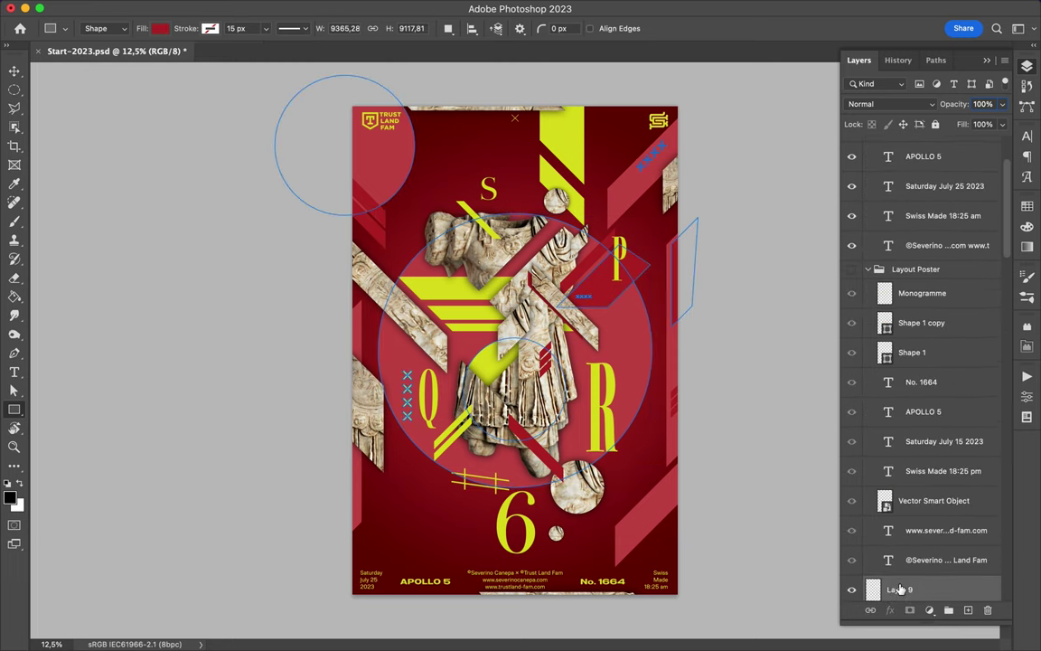
left_click(900, 589)
left_click(852, 589)
Collapse the Layout Social Media group and open Start-2023.psd from the 13-1663 SPQR 5 folder
scroll(869, 272, "up", 2)
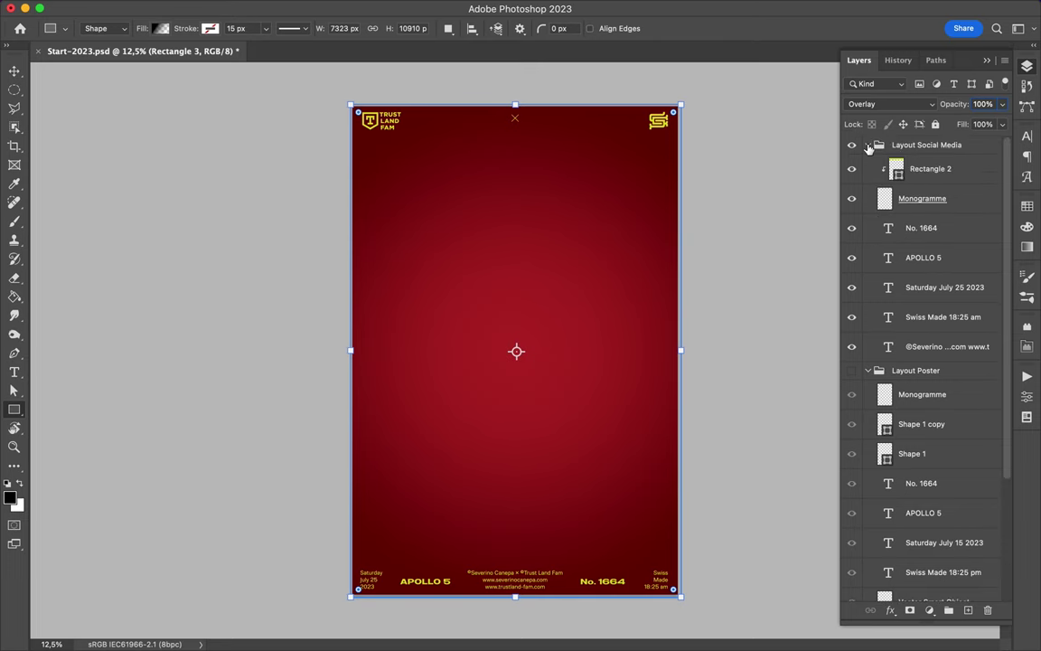
left_click(868, 146)
left_click(402, 631)
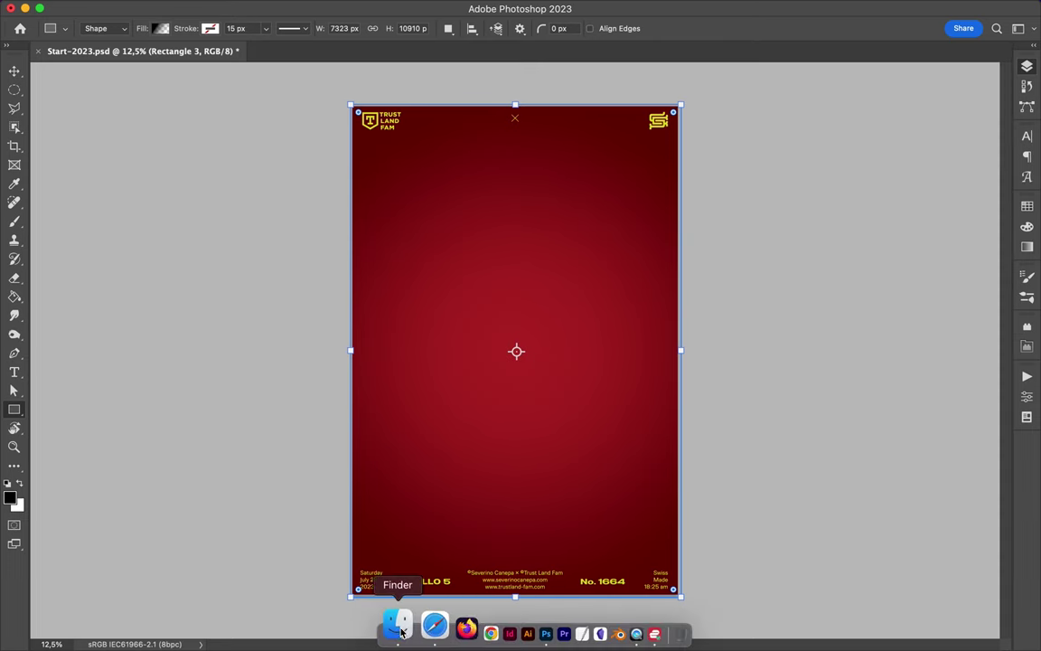
left_click(569, 166)
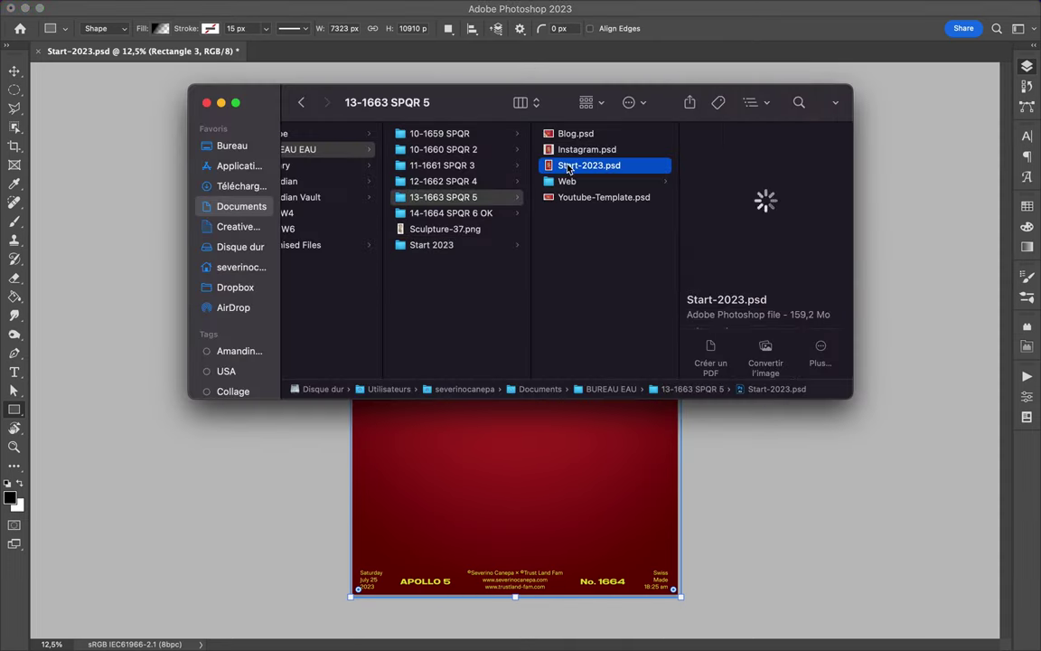
left_click(546, 522)
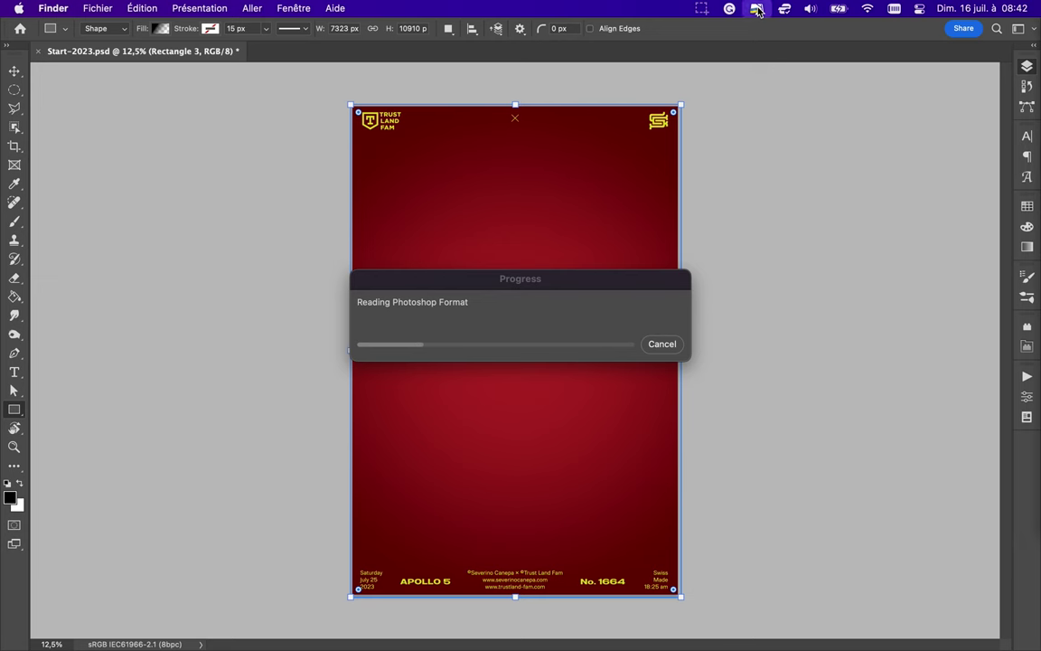
Dismiss the system utility popup and move the Progress dialog aside while Start-2023.psd loads
left_click(757, 10)
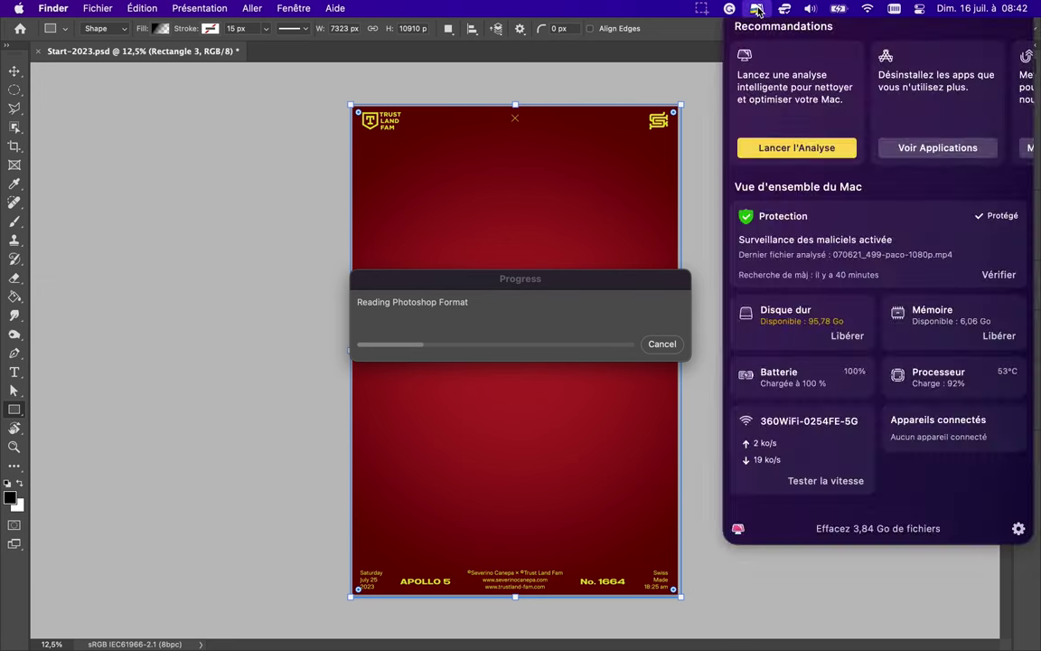
left_click(690, 75)
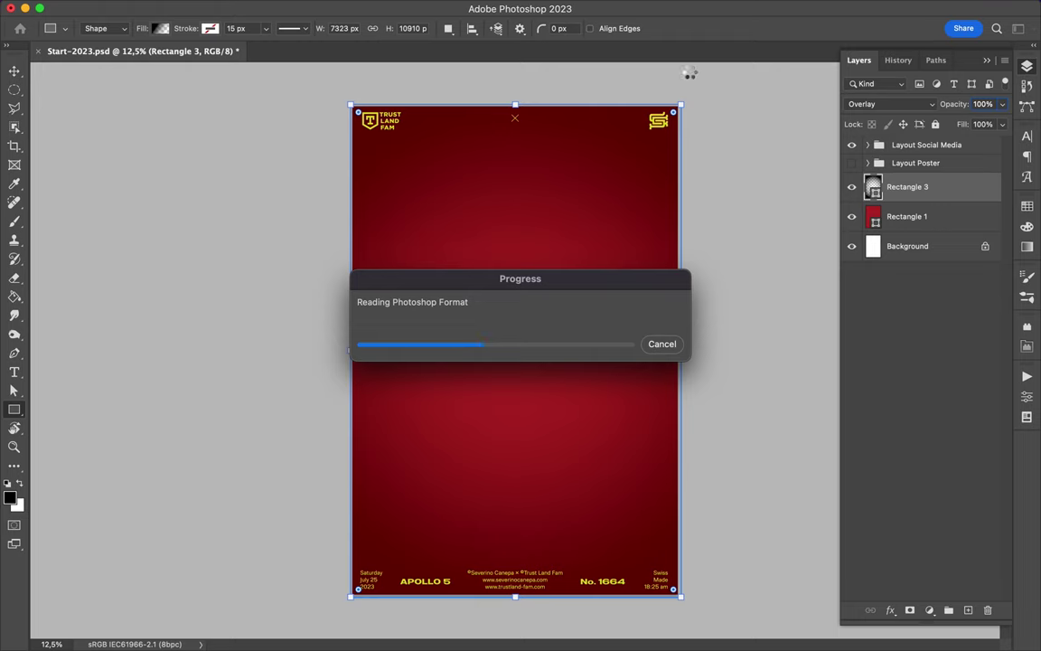
left_click_drag(623, 280, 645, 215)
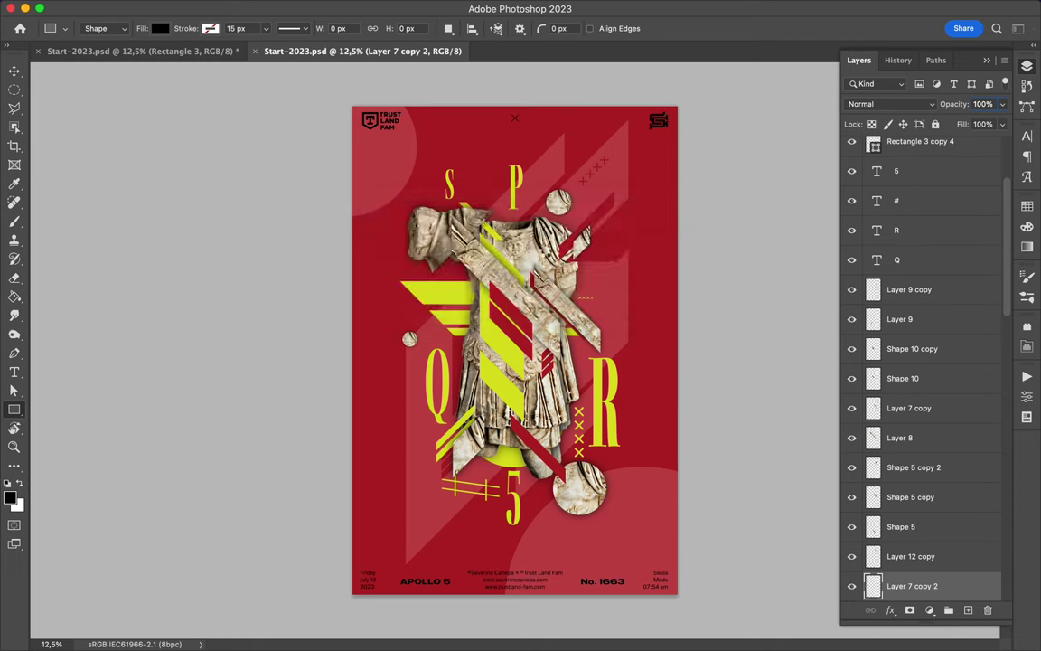
Drag the Levels 1 statue and S letter layers from the old poster into the new one
key("v")
left_click(483, 216, "ctrl")
left_click(461, 195, "ctrl+shift")
left_click_drag(578, 262, 521, 328)
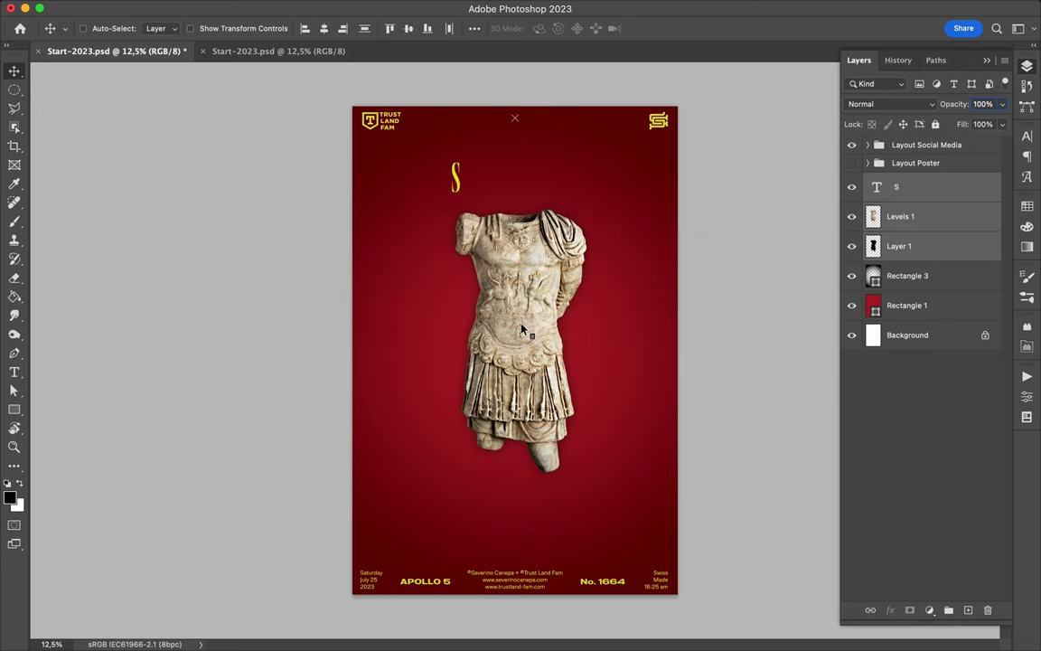
Centre the statue horizontally and vertically relative to the canvas
left_click(886, 246, "shift")
left_click_drag(480, 228, 475, 242)
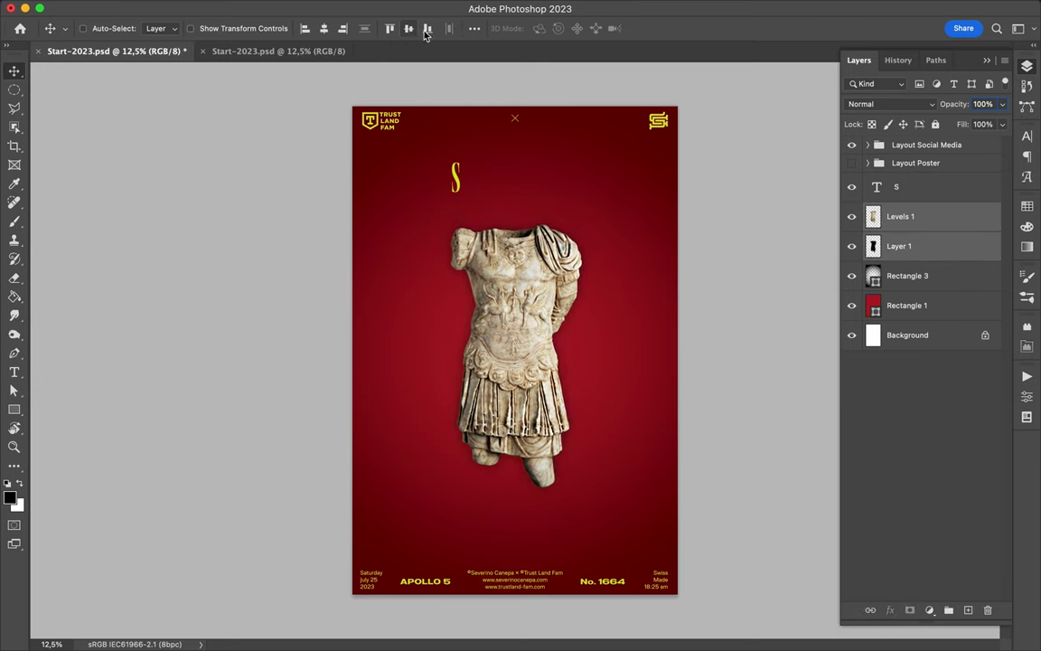
left_click(475, 28)
left_click(505, 160)
left_click(530, 176)
left_click(541, 70)
Duplicate the Levels 1 statue layer as Levels 1 copy
left_click(920, 219)
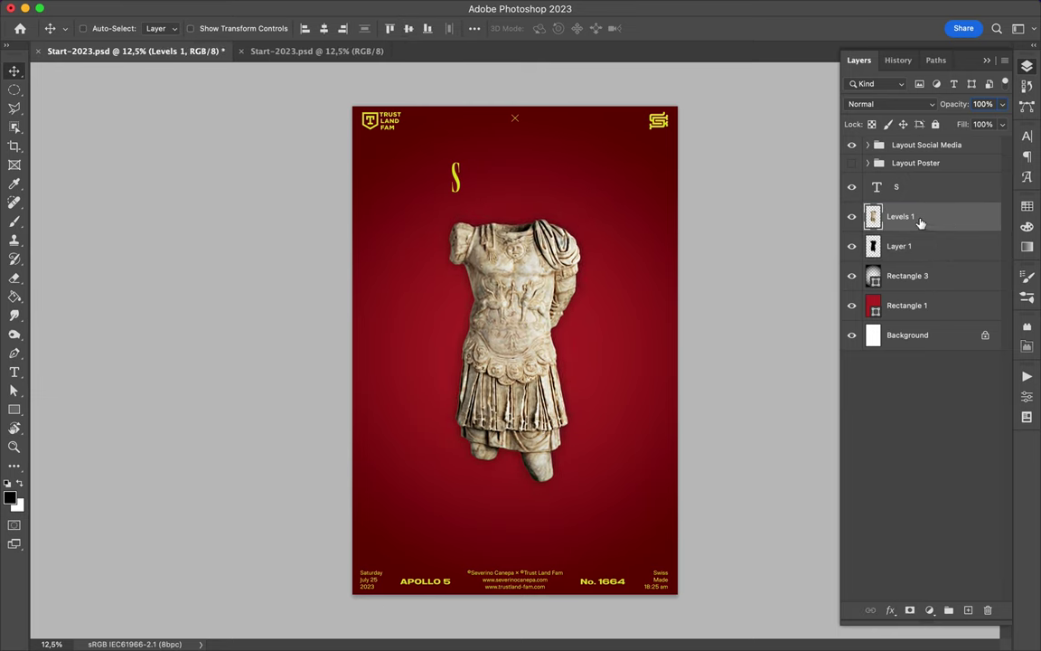
key("ctrl+j")
left_click(910, 610)
key("ctrl+z")
left_click(928, 612)
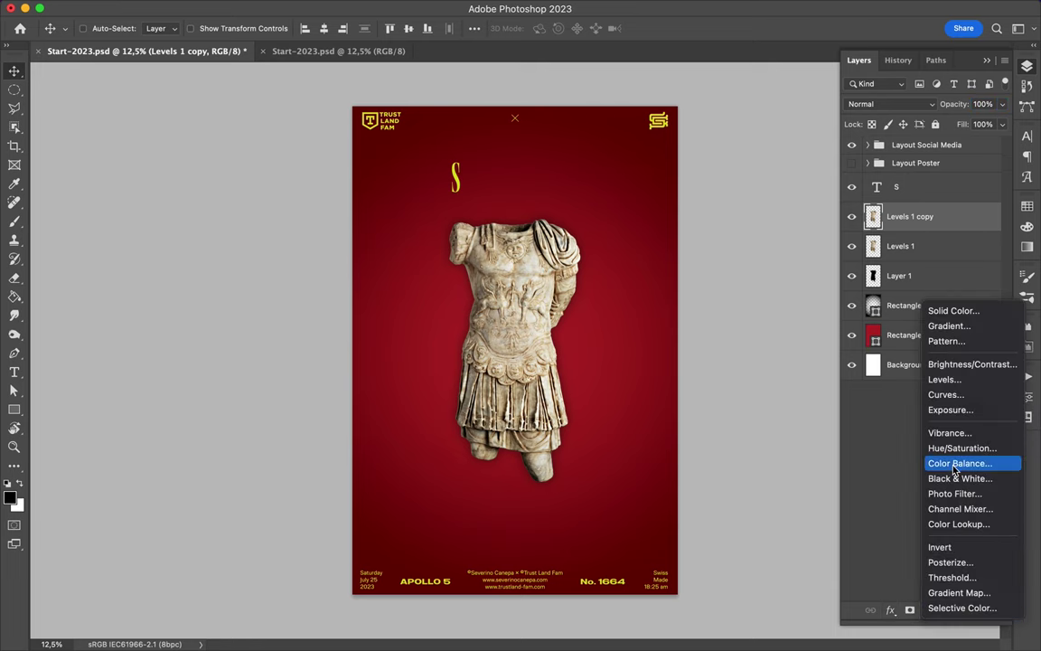
Add a Vibrance layer with Vibrance +58 and Saturation +15, clipped to Levels 1 copy
left_click(949, 433)
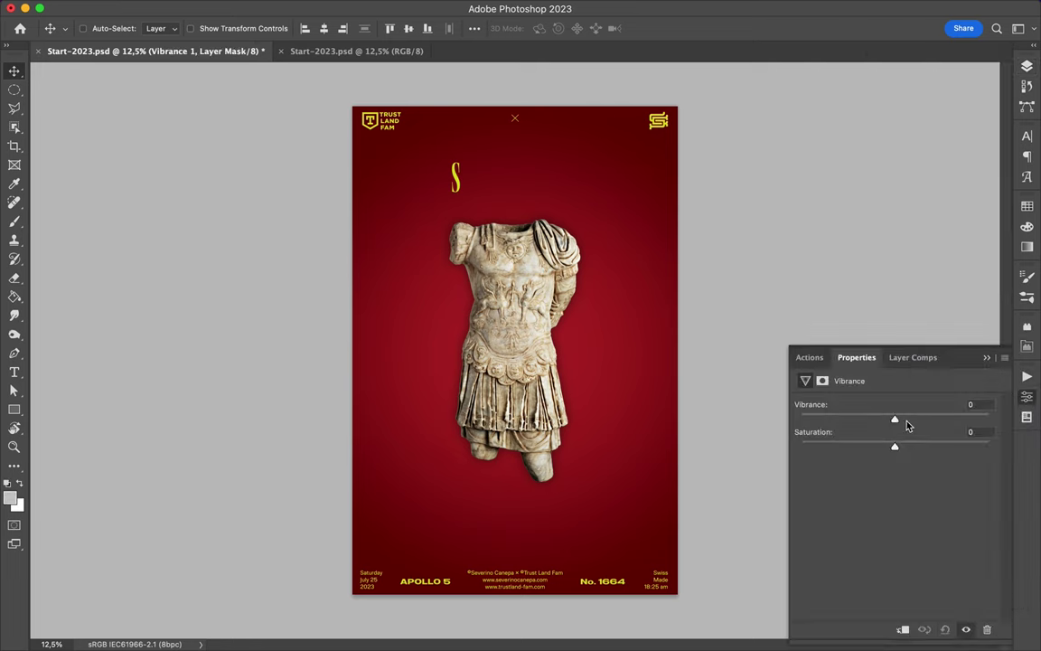
mouse_move(946, 425)
left_mouse_down()
mouse_move(936, 424)
mouse_move(950, 422)
left_mouse_up()
left_click_drag(898, 446, 907, 446)
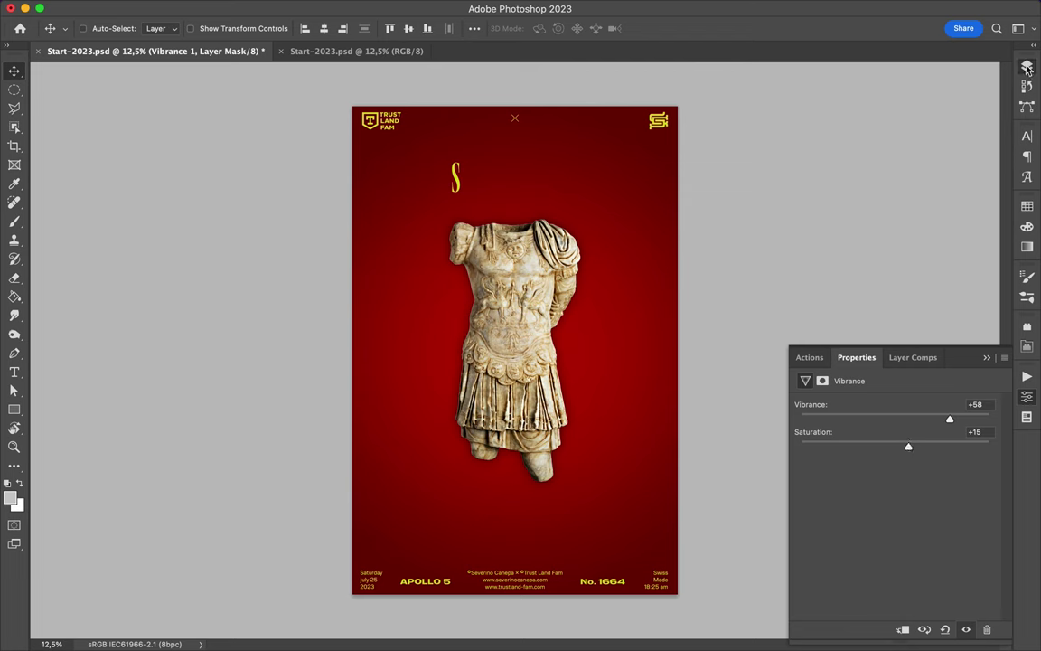
key("F7")
left_click(937, 231, "alt")
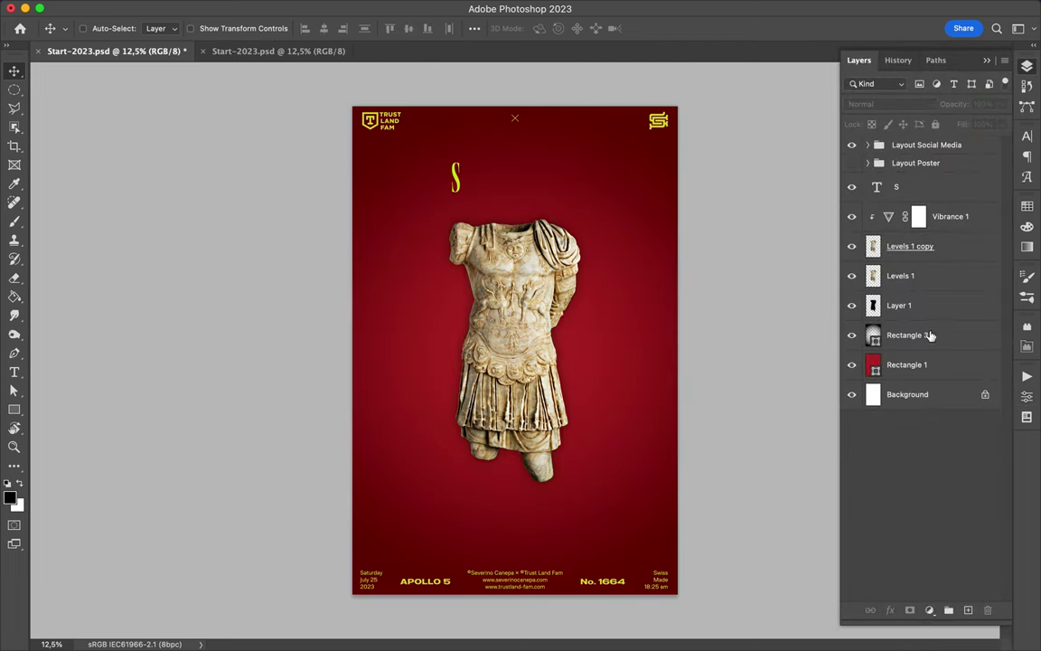
left_click(929, 610)
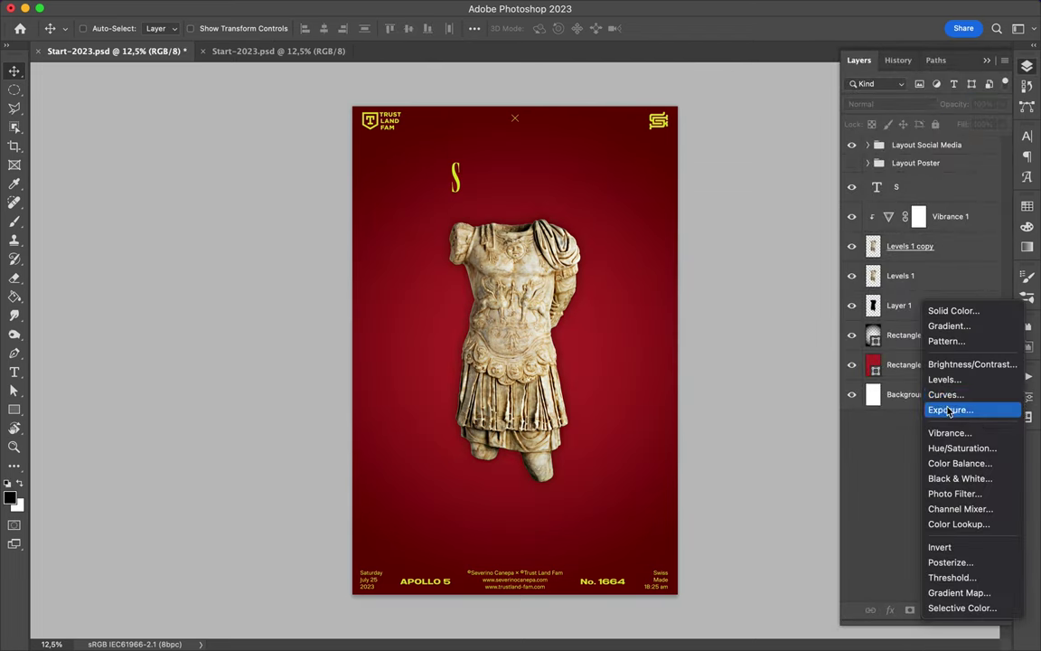
Add an Exposure adjustment at +0.36 and clip it to the statue layer
left_click(949, 409)
left_click_drag(895, 440, 869, 468)
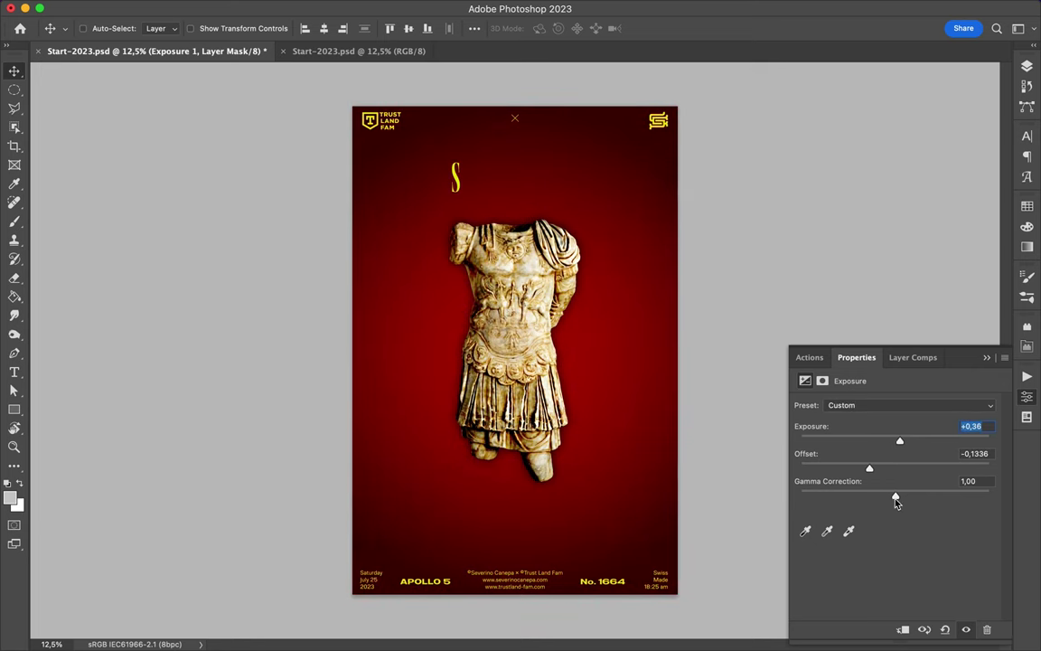
key("F7")
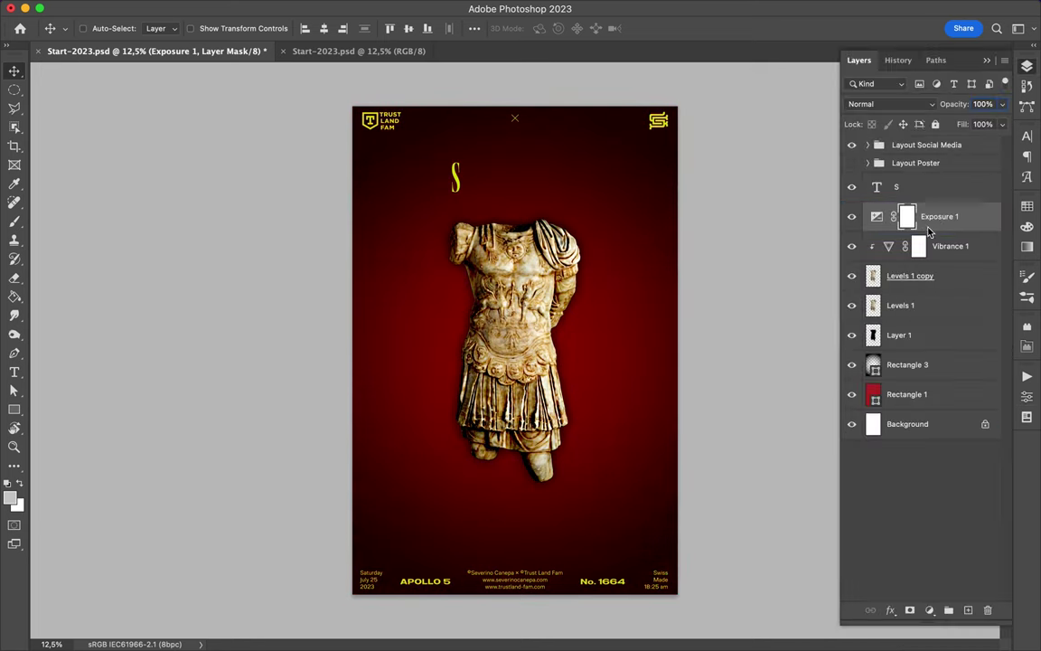
left_click(928, 232, "alt")
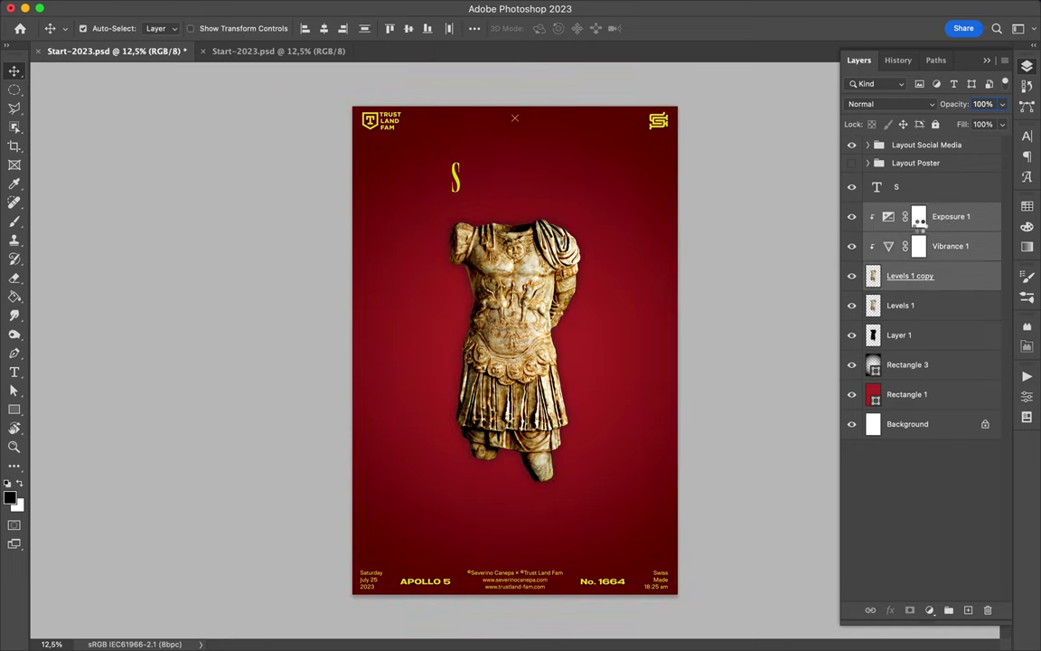
Set the statue layer's blend mode to Lighten
left_click(918, 104)
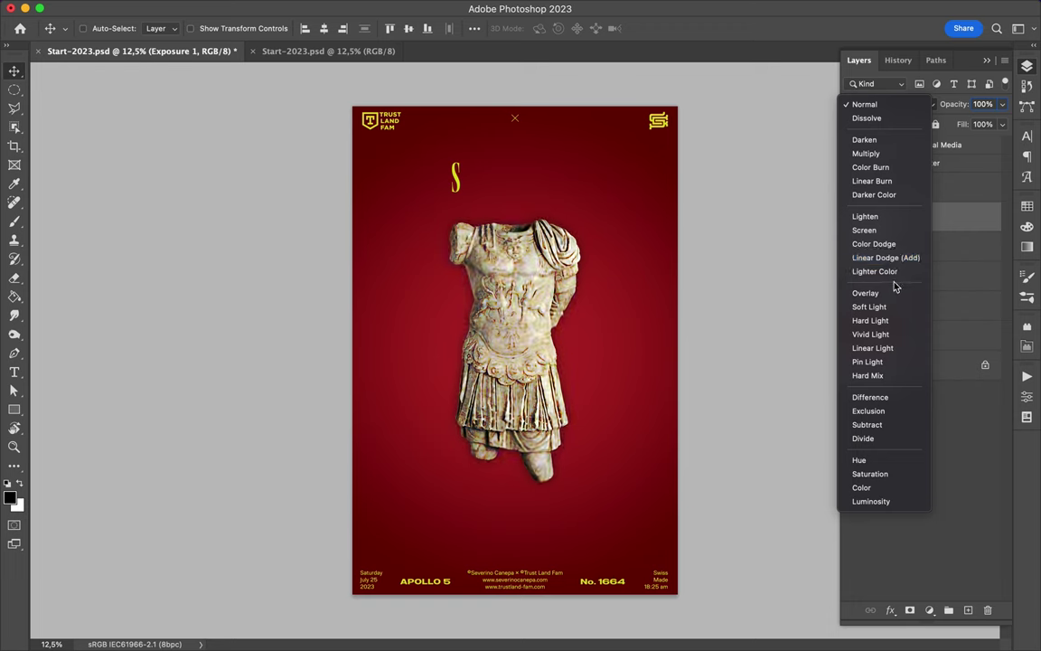
left_click(865, 217)
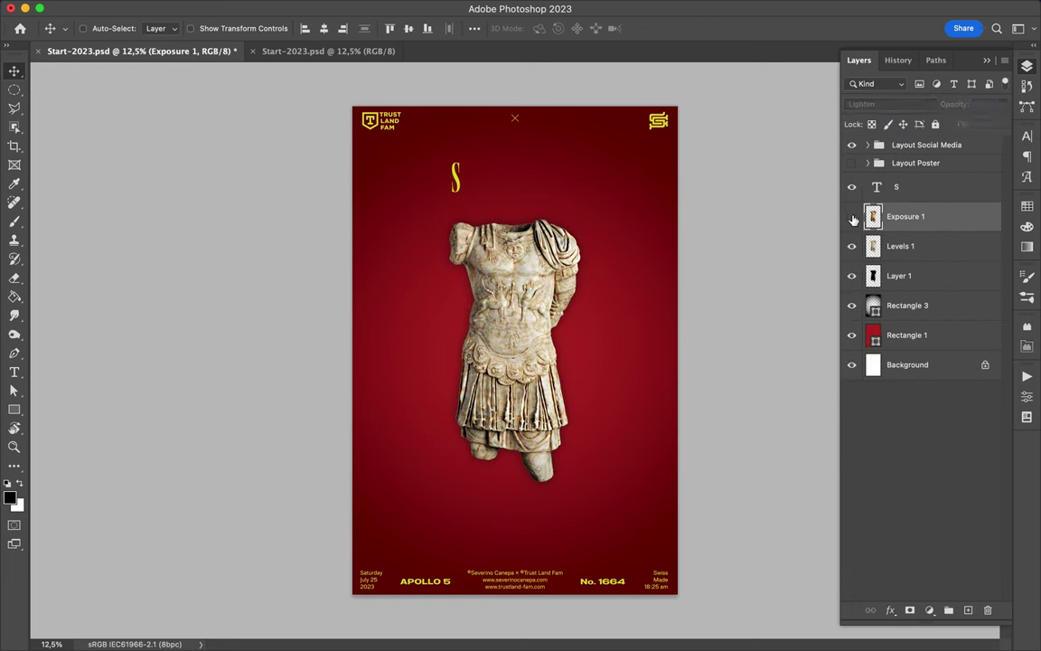
left_click(456, 181, "super")
Move the yellow S left and down, and extend its text to read SPQR
left_click_drag(458, 183, 418, 217)
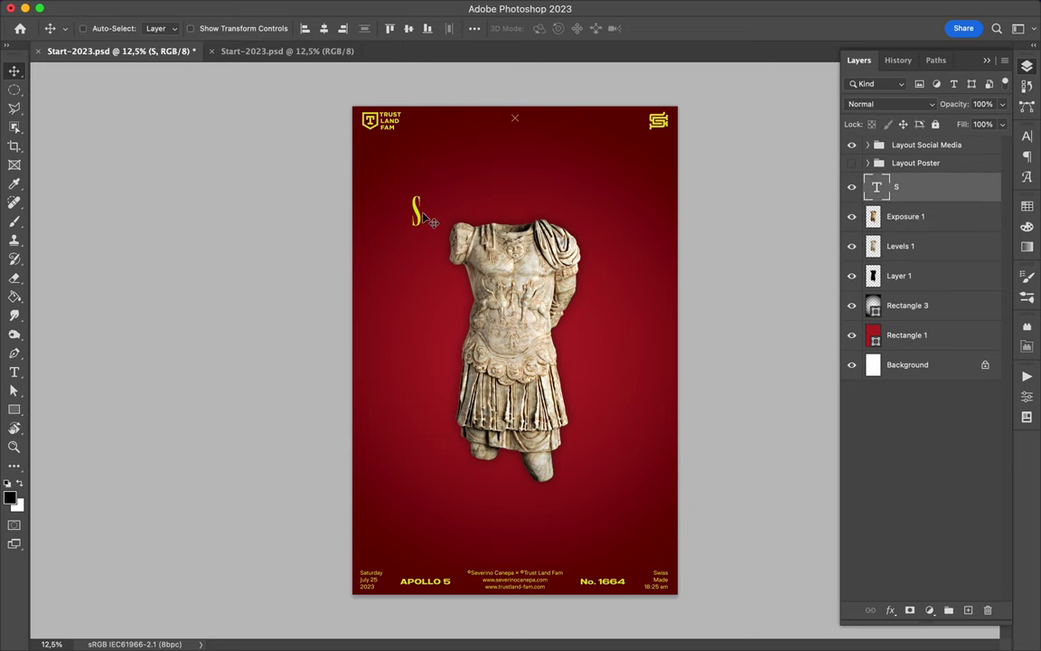
key("t")
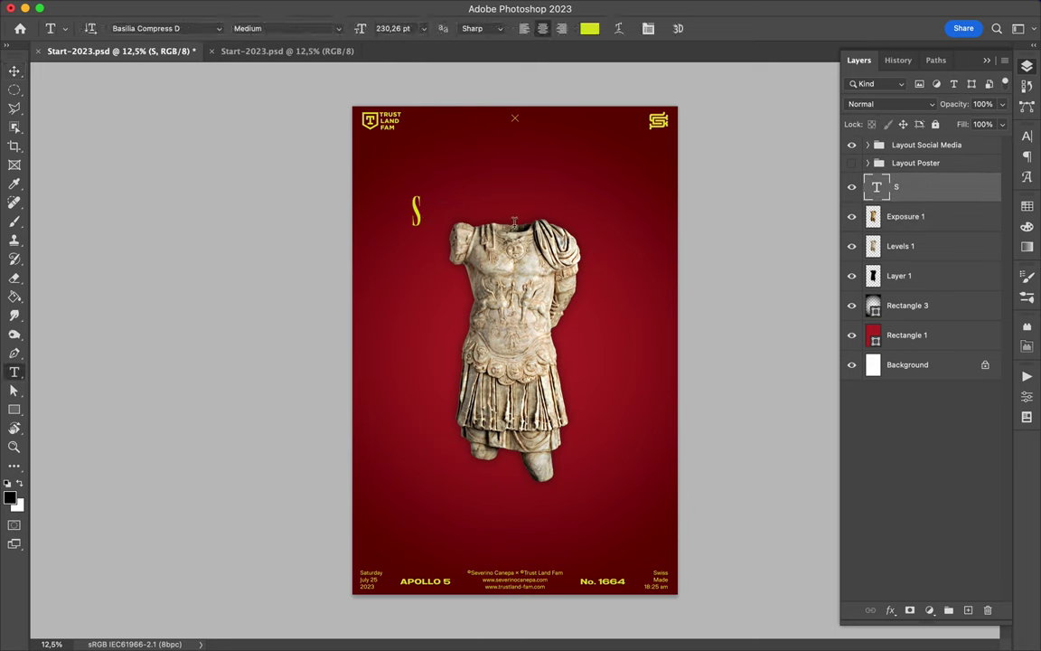
left_click(416, 210)
type("PQR")
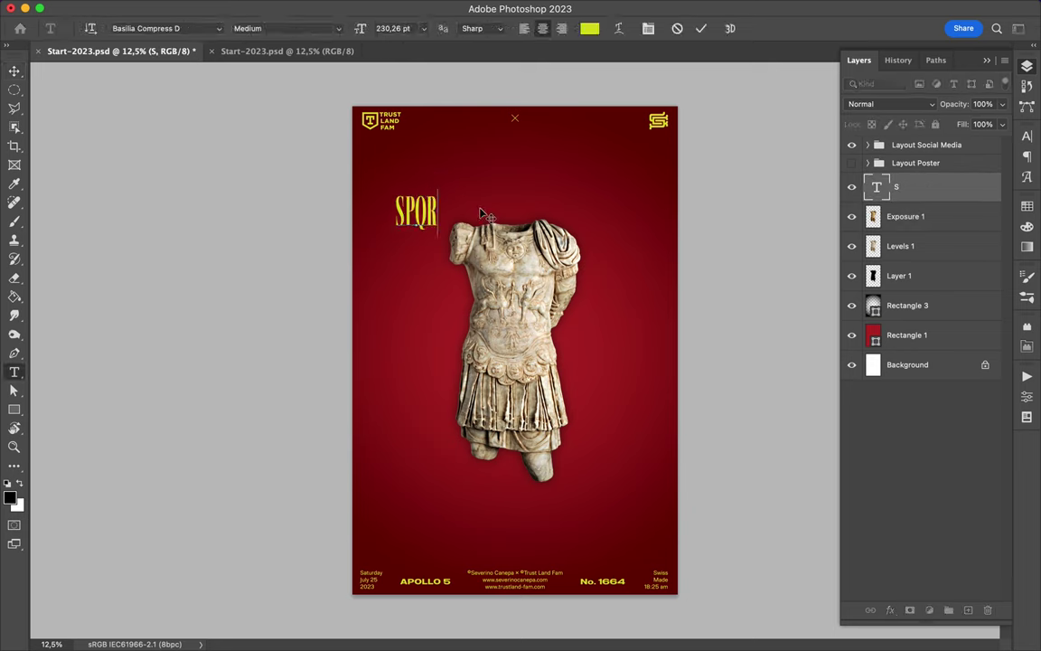
key("Escape")
left_click(15, 71)
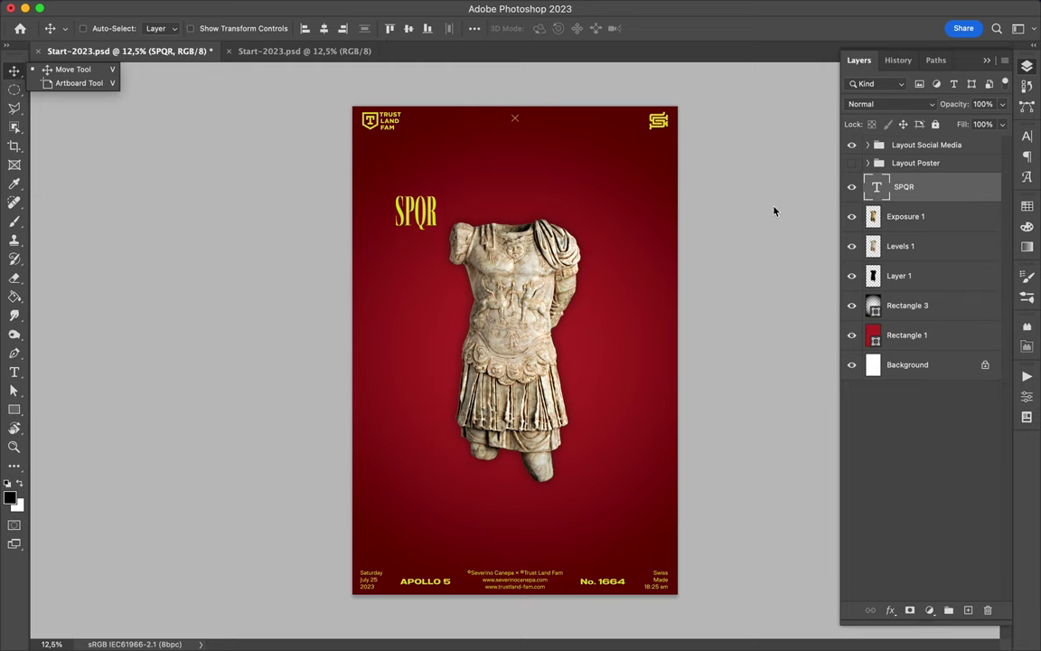
Select the three statue layers and move them slightly down the poster
left_click(919, 222)
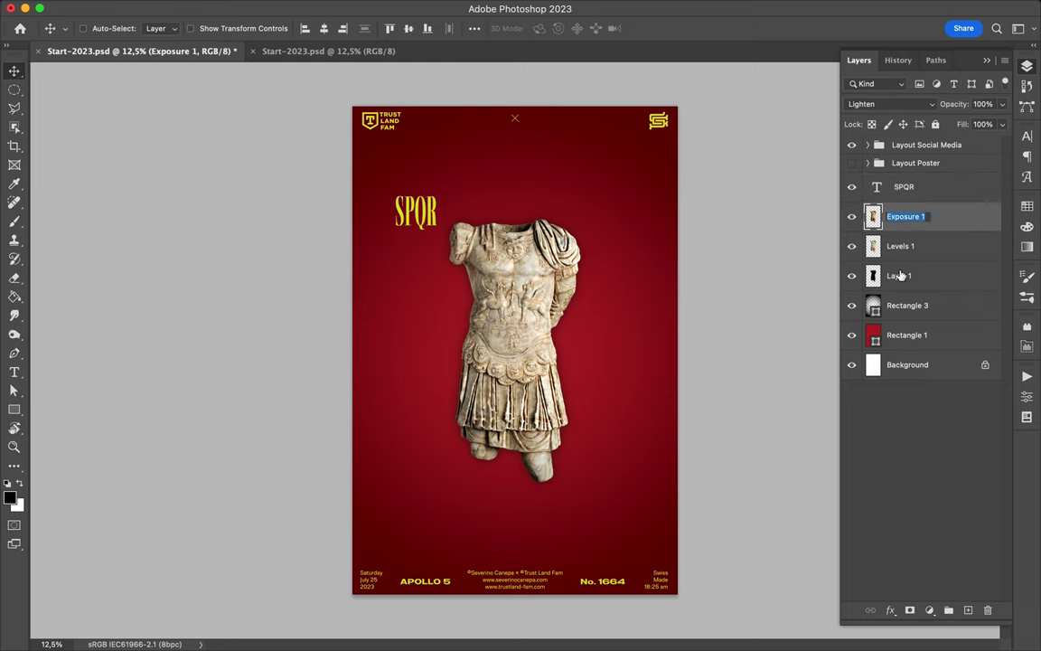
left_click(872, 276, "shift")
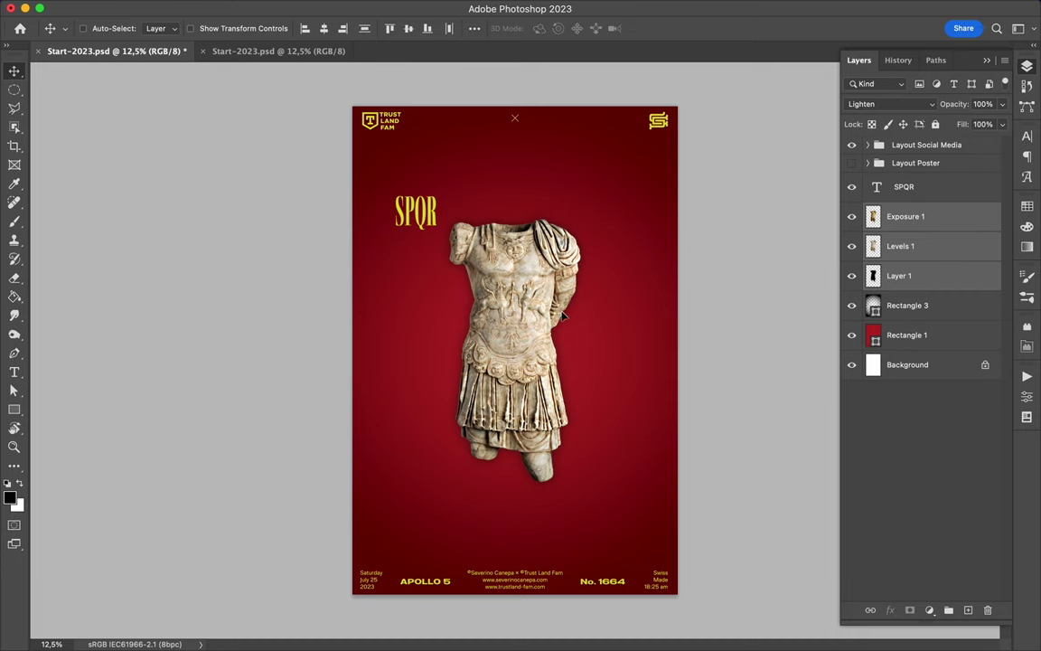
left_click_drag(562, 314, 569, 322)
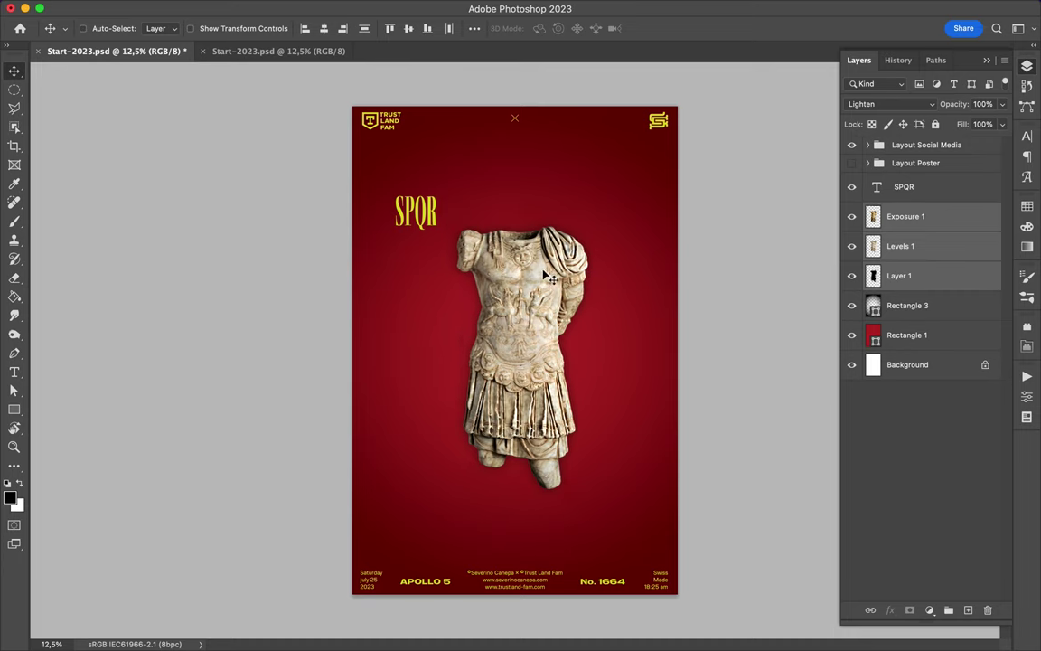
left_click_drag(542, 274, 544, 290)
Centre the SPQR title horizontally and nudge the statue layers slightly left
mouse_move(430, 221)
left_mouse_down()
mouse_move(536, 222)
mouse_move(526, 220)
left_mouse_up()
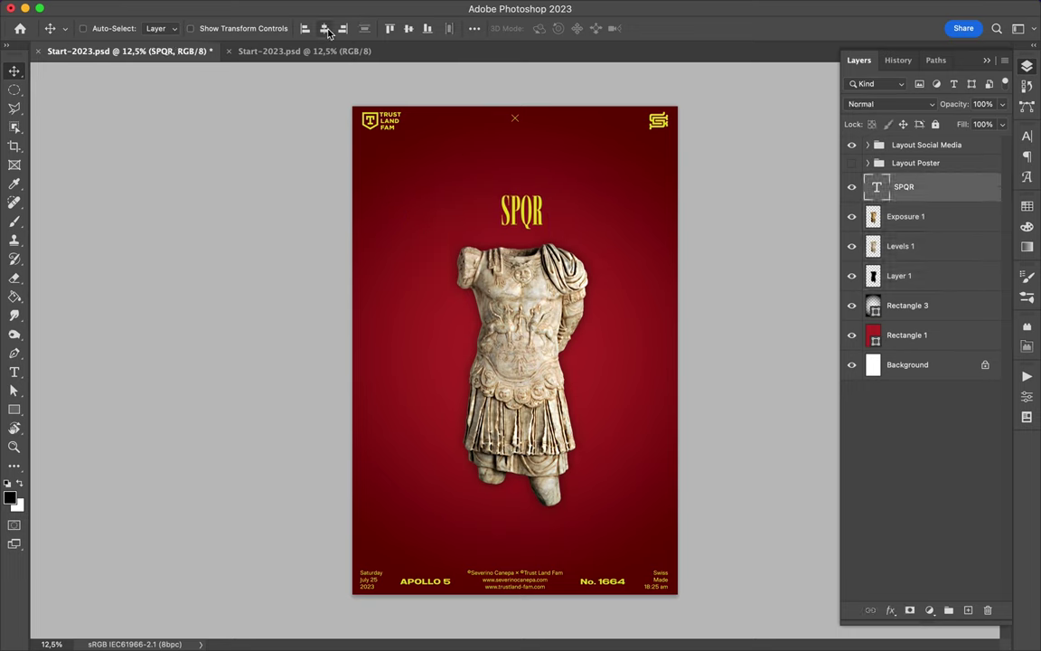
key("alt+bracketleft")
left_click(902, 279, "shift")
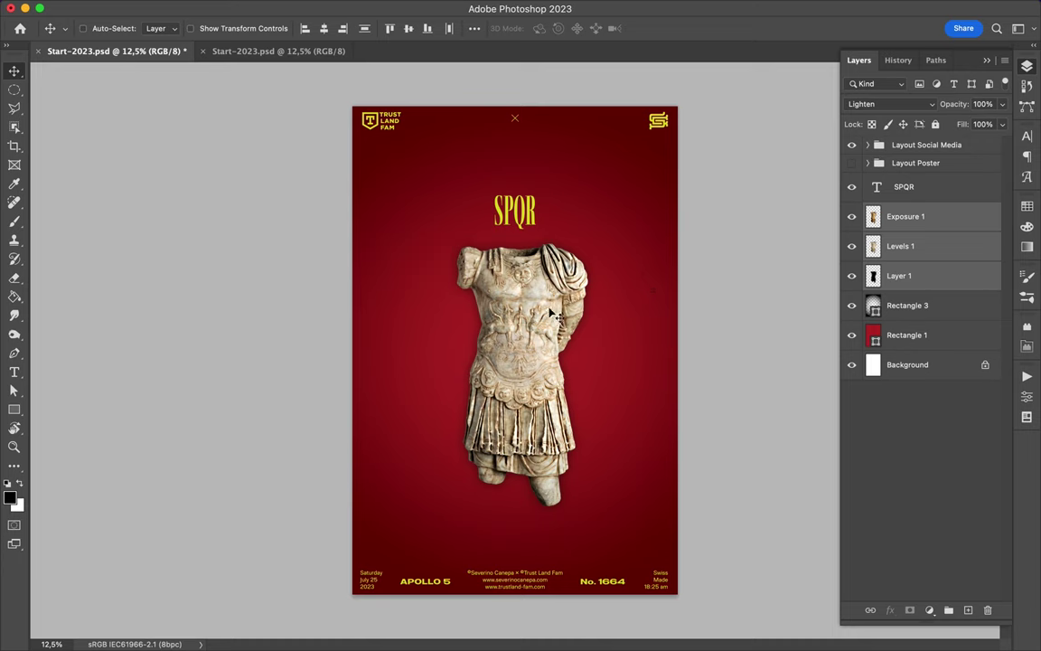
key("shift+Left")
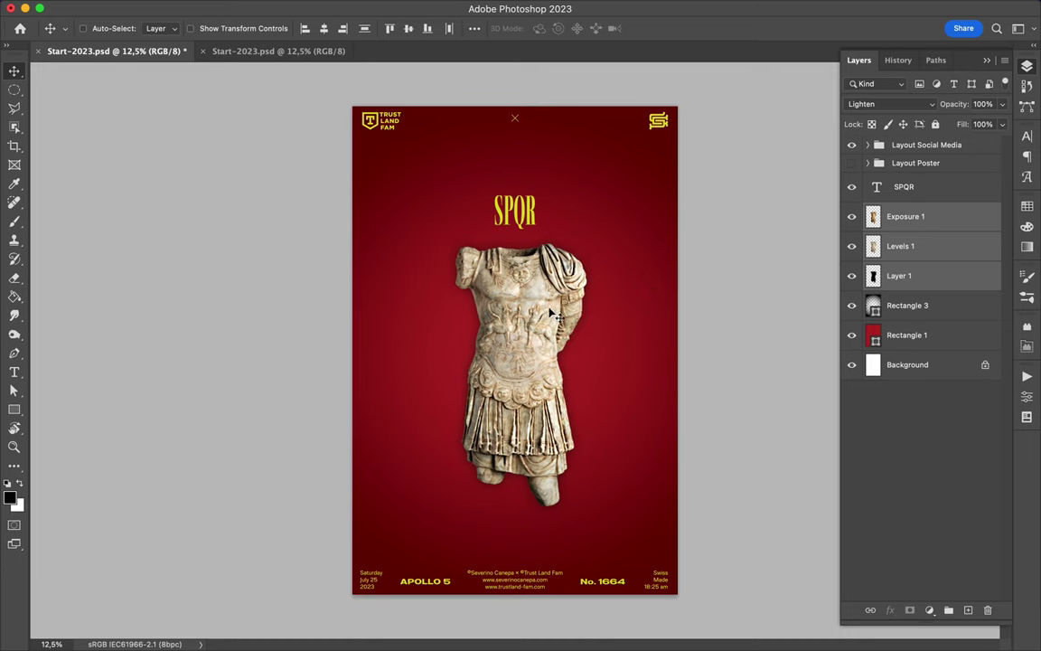
Rotate the SPQR title about 4.5 degrees with Free Transform
left_click(484, 197, "ctrl")
key("ctrl+t")
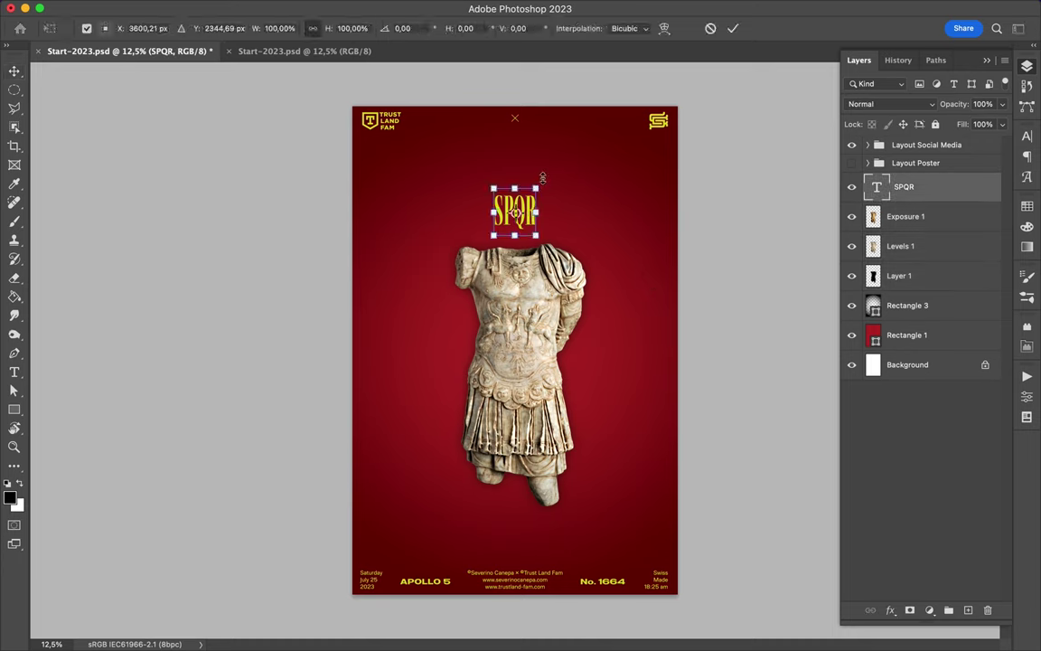
left_click_drag(541, 172, 539, 171)
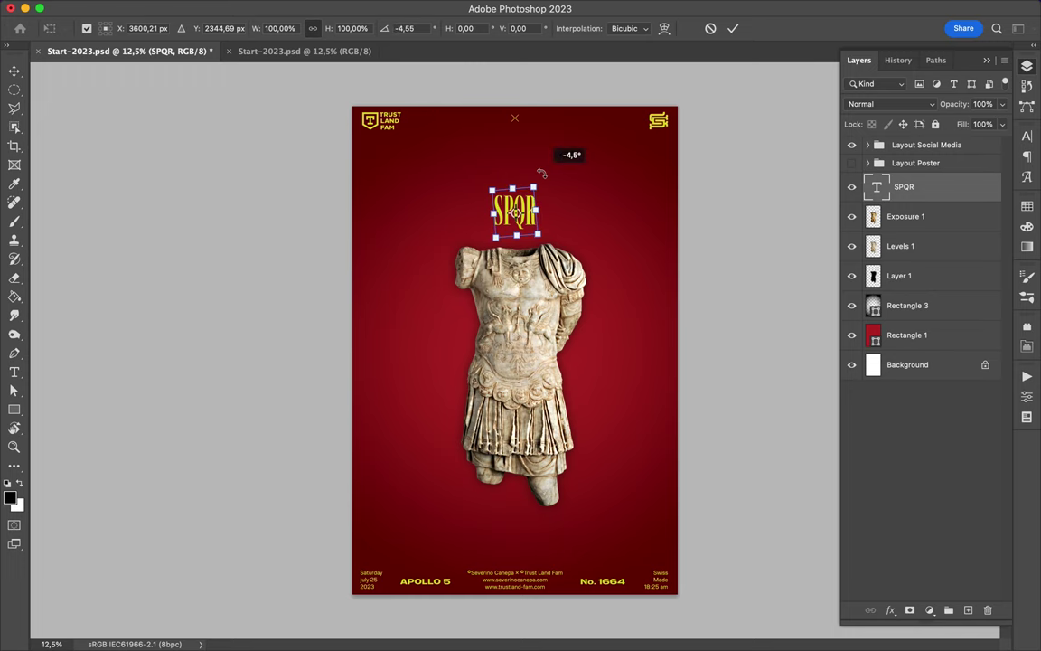
key("Return")
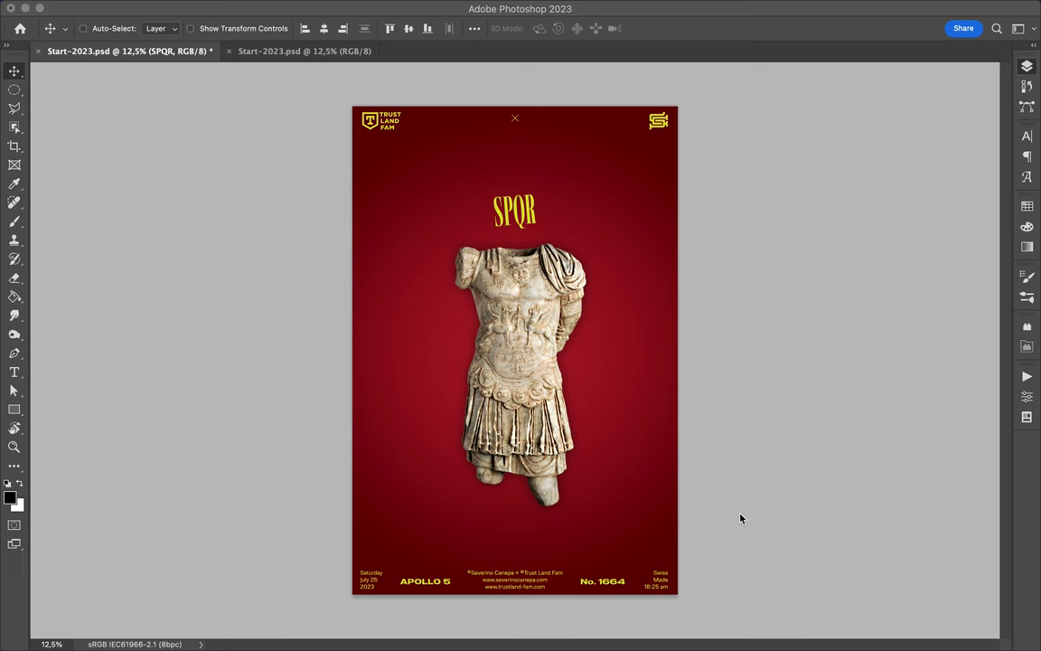
Change the Swiss Made footer time to 08:49 am
key("F7")
double_click(652, 586)
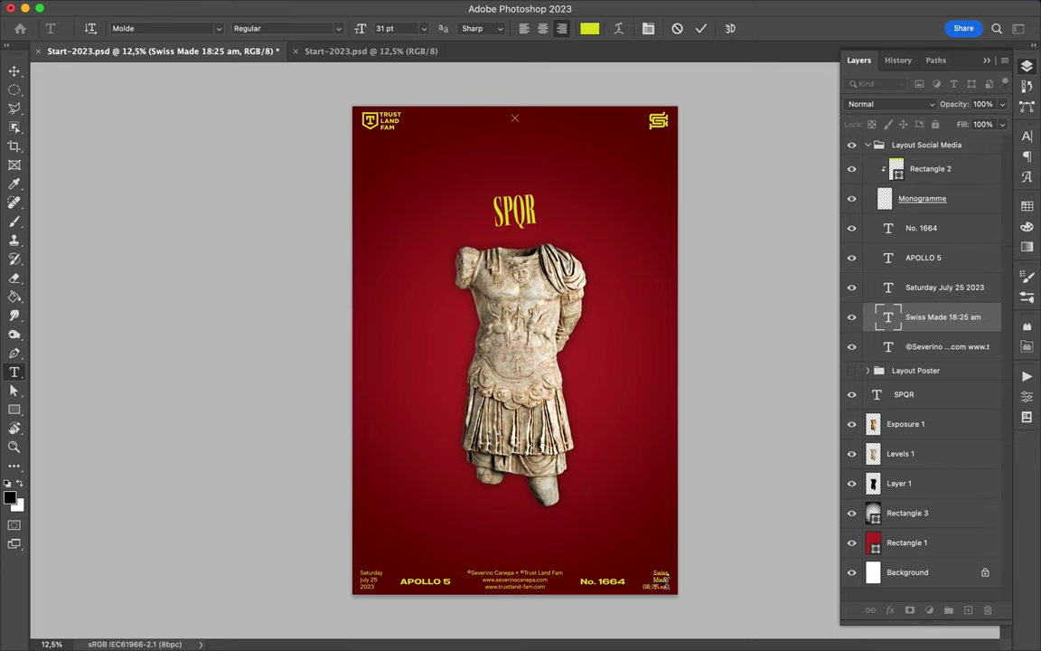
key("ctrl+Return")
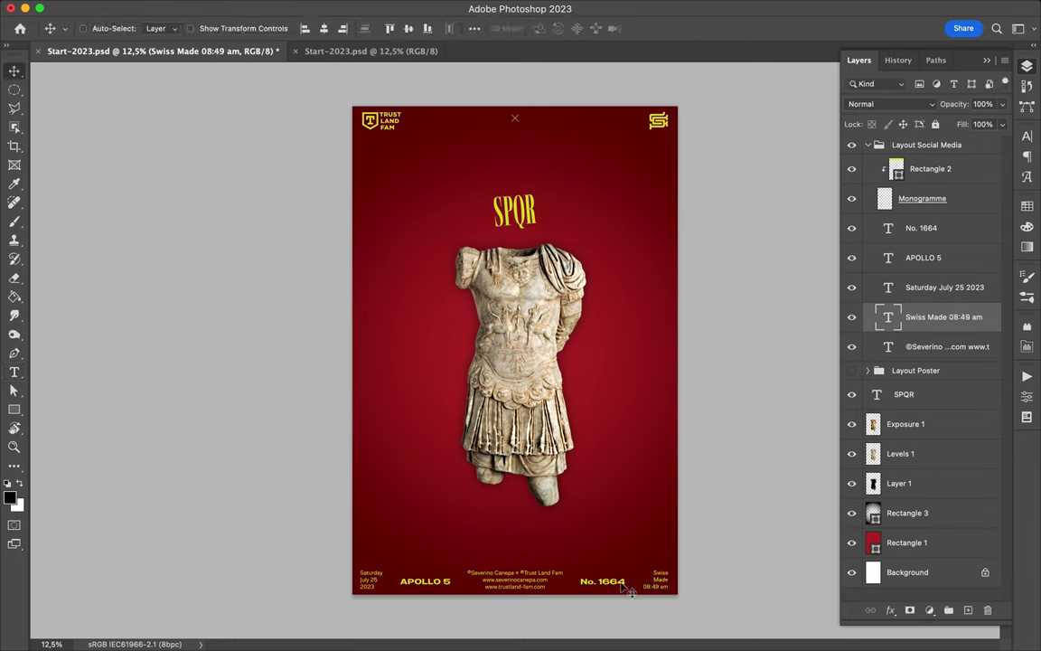
Change the footer number from No. 1664 to No. 1665
left_click(607, 582)
key("BackSpace")
type("5")
key("ctrl+Return")
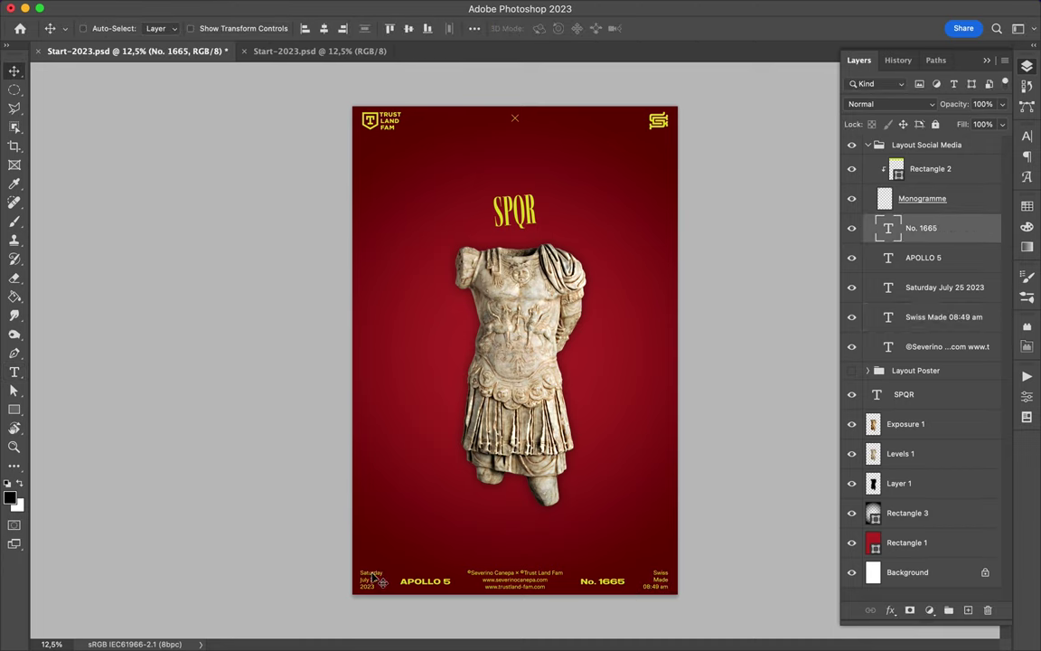
Replace Saturday in the footer date with Sunday
double_click(368, 571)
key("ctrl+Return")
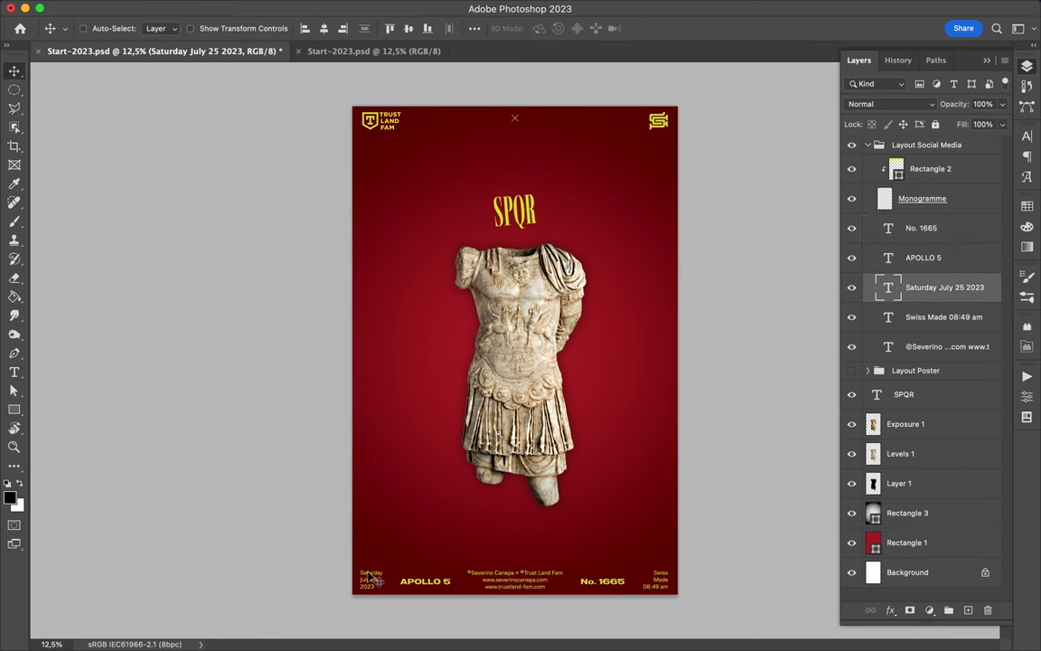
key("s")
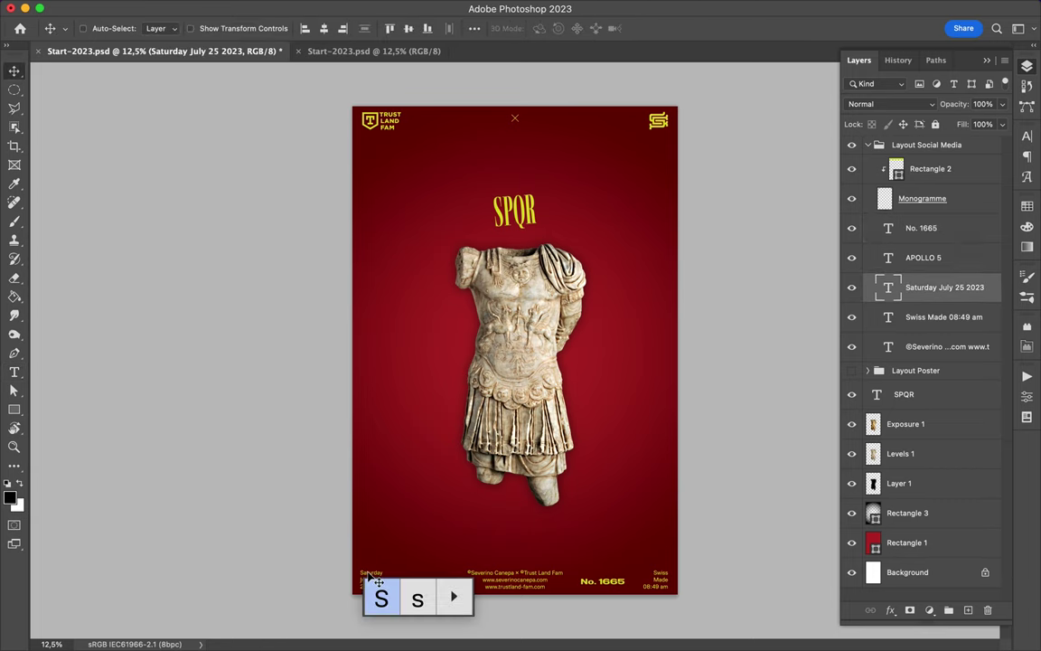
left_click(13, 372)
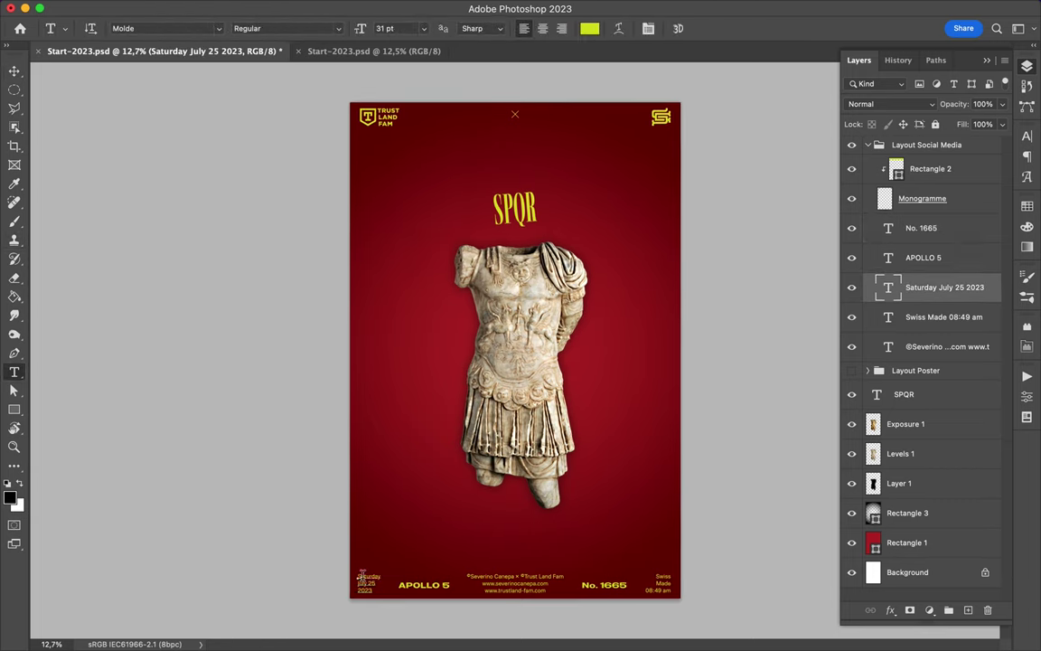
double_click(366, 577)
type("Sunday July ")
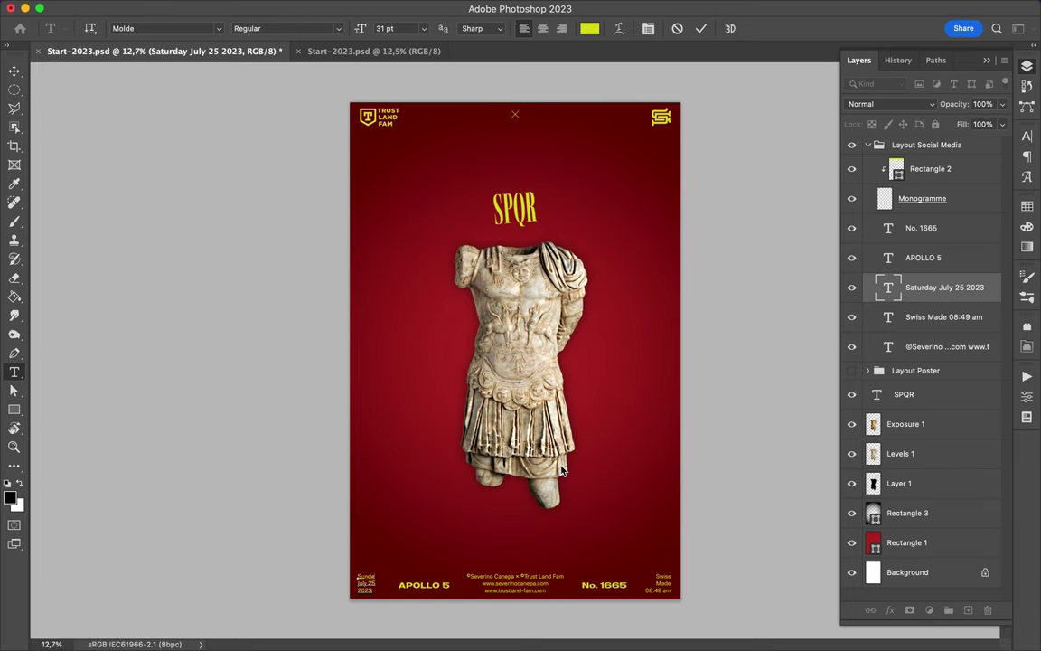
type("26")
key("ctrl+s")
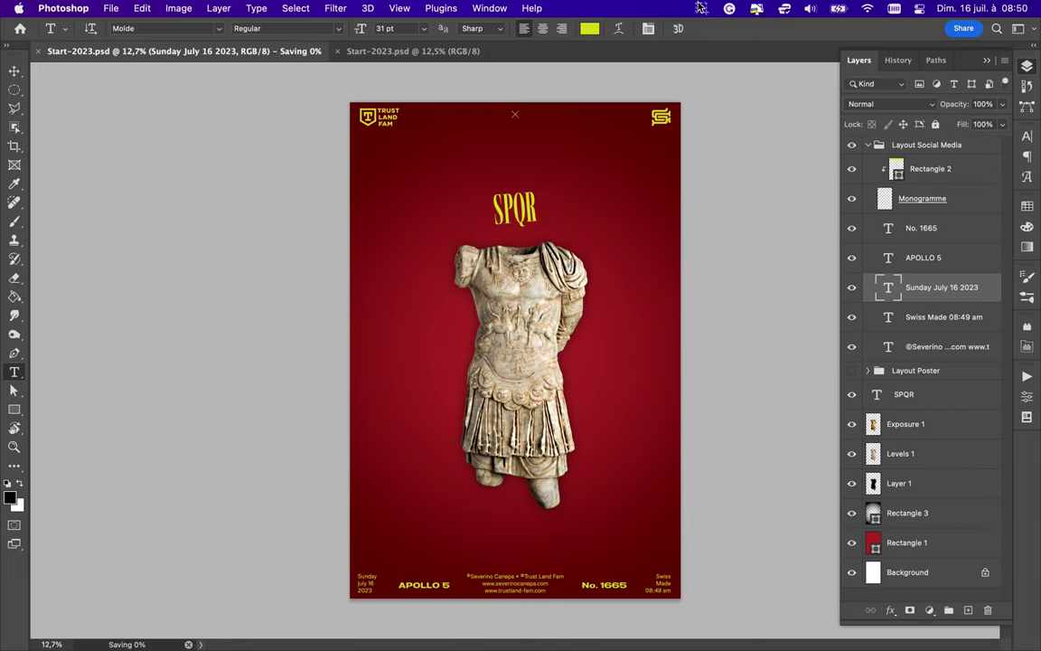
Confirm the footer date edit and save the poster document
left_click(631, 7)
left_click(714, 42)
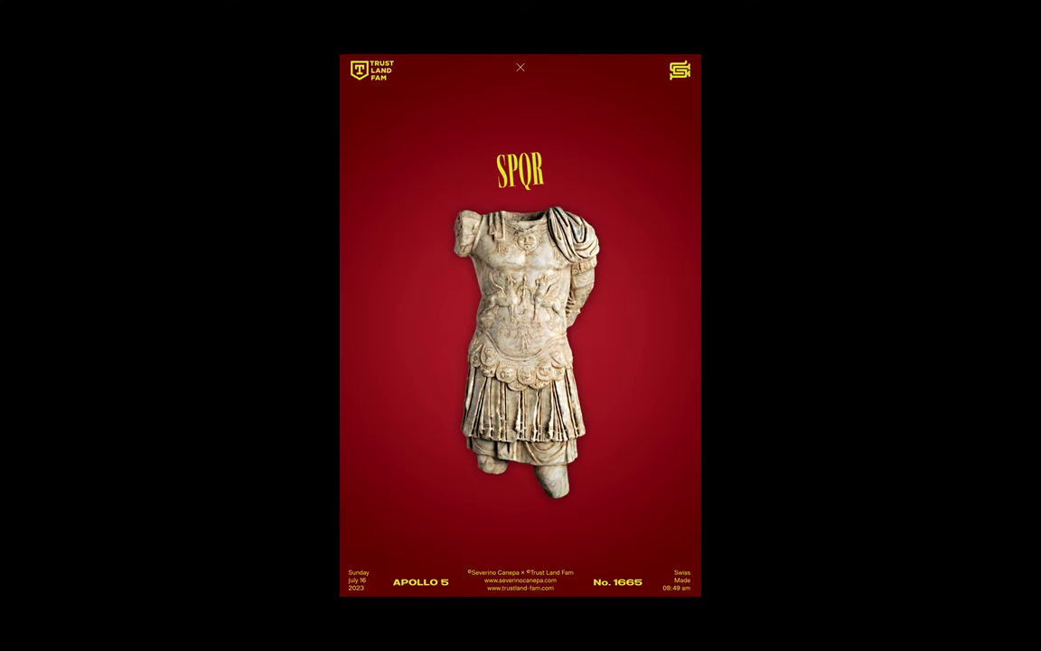